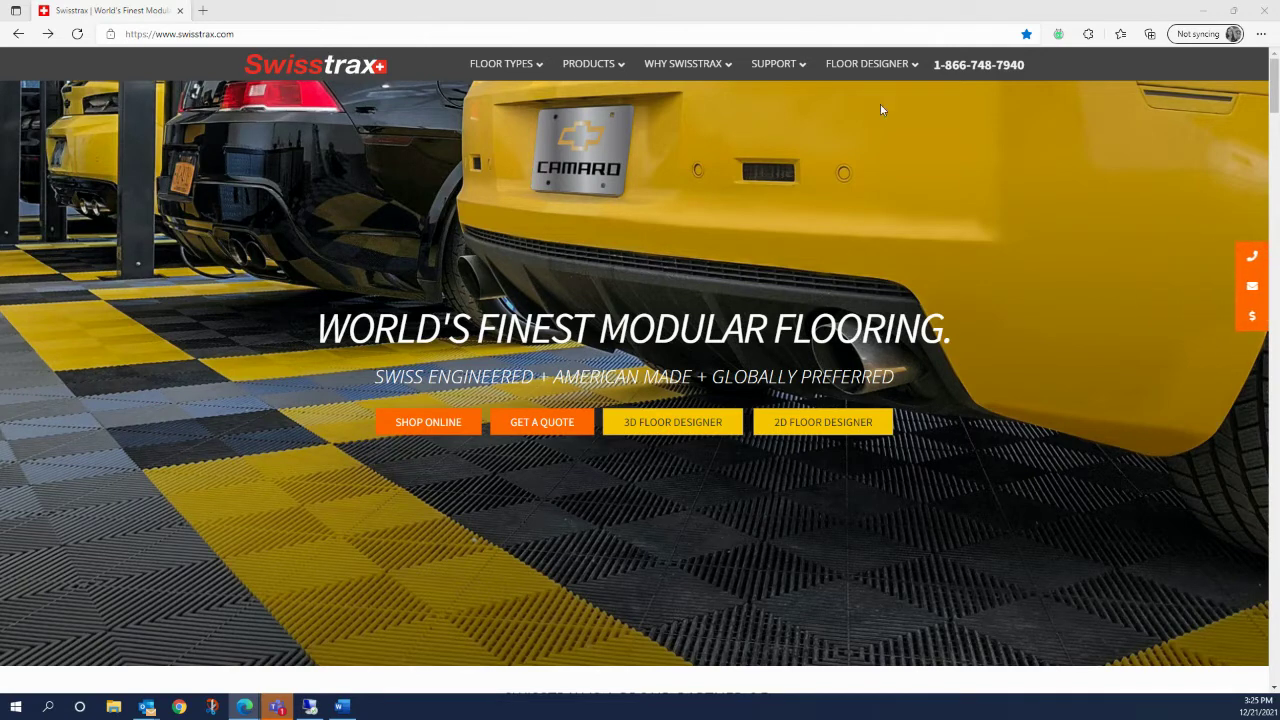
Open the 3D floor designer from the Swisstrax site and sign in with the saved account credentials.
mouse_move(876, 73)
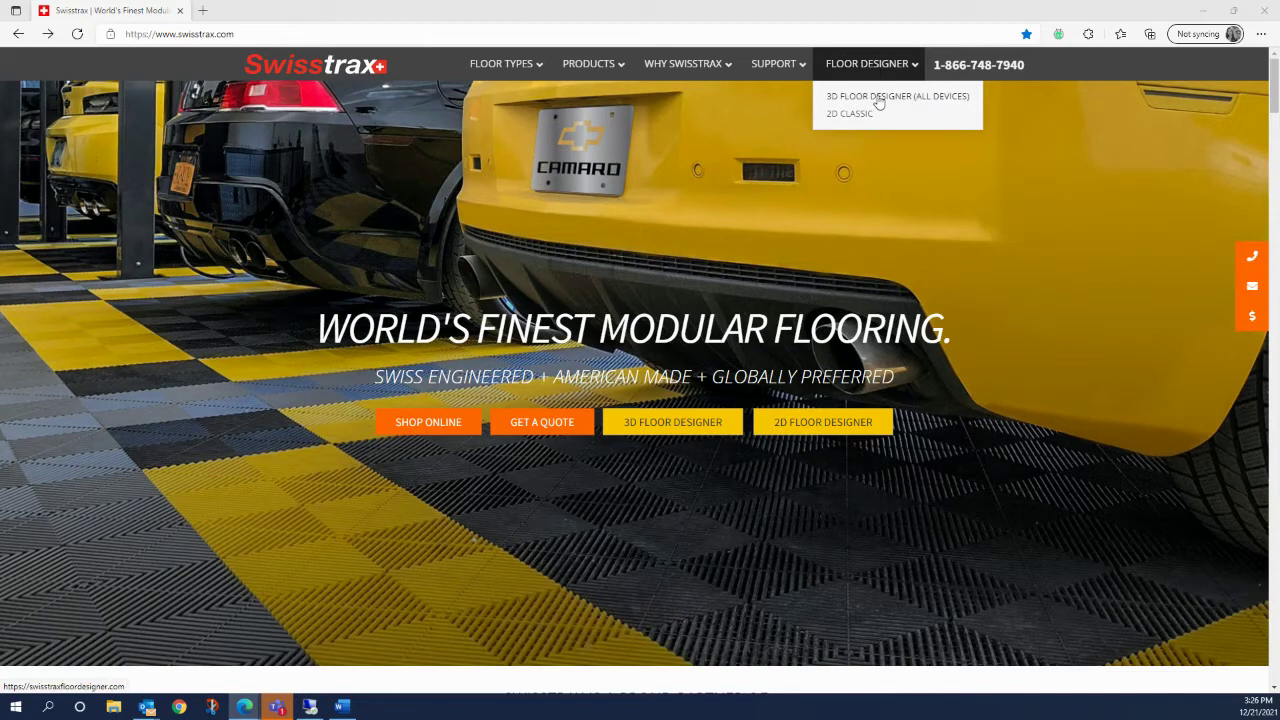
left_click(877, 96)
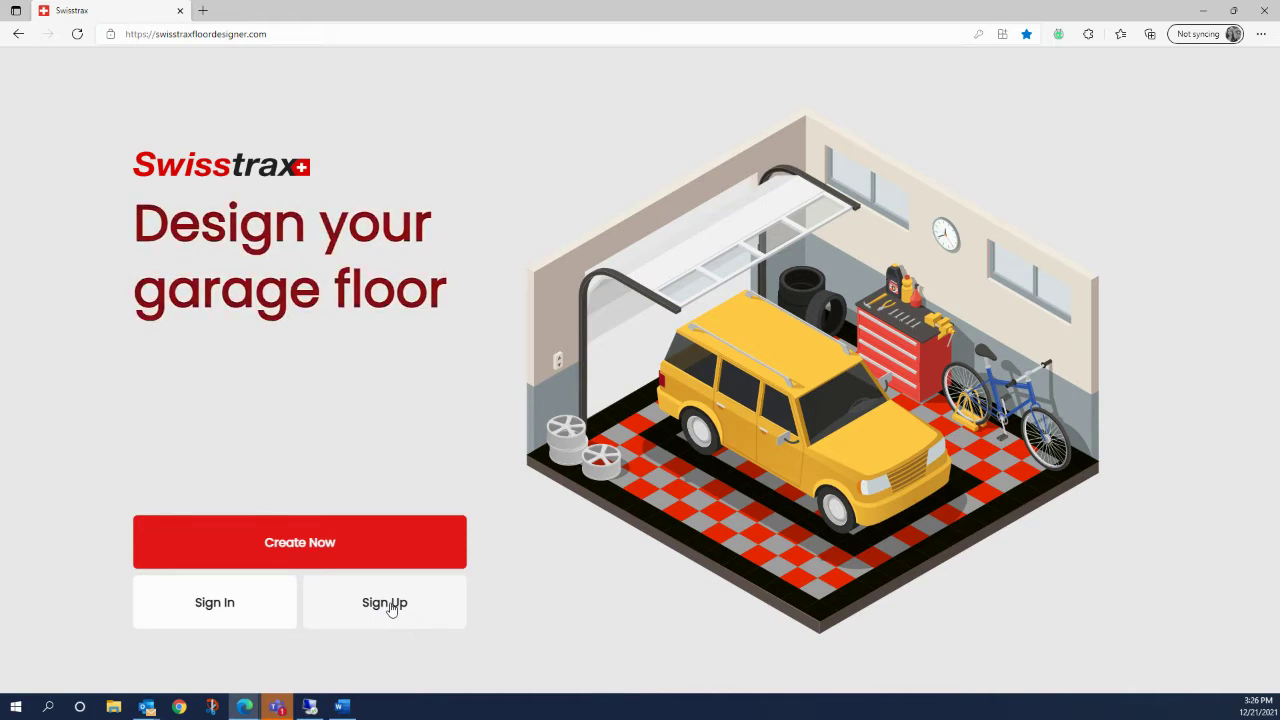
left_click(212, 607)
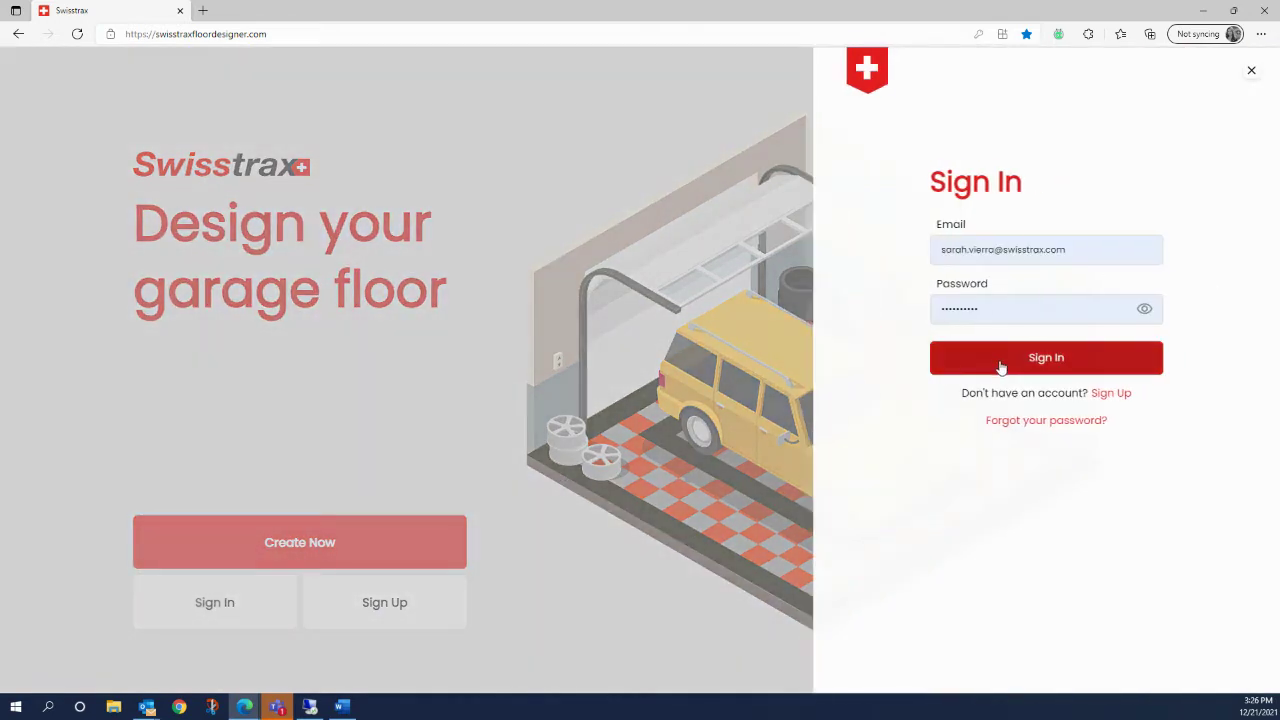
left_click(1000, 366)
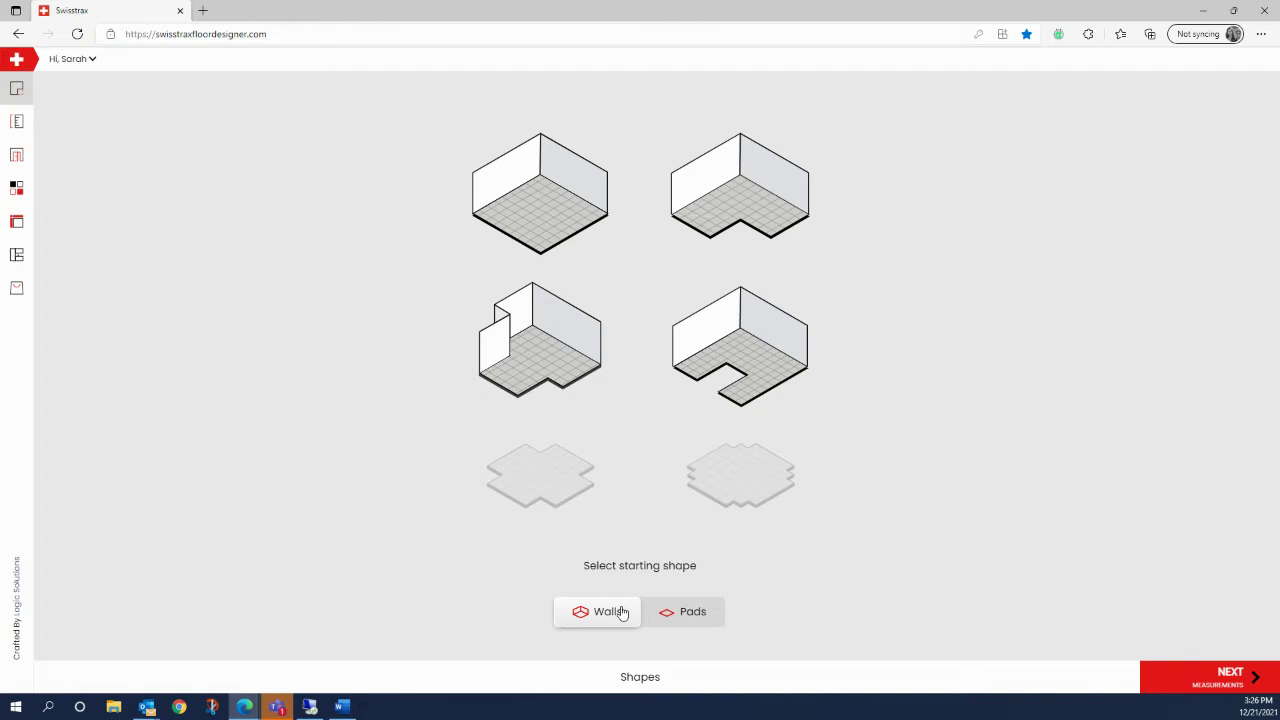
Compare the pad and walled starting shapes, and choose the plain rectangular room with walls.
left_click(689, 620)
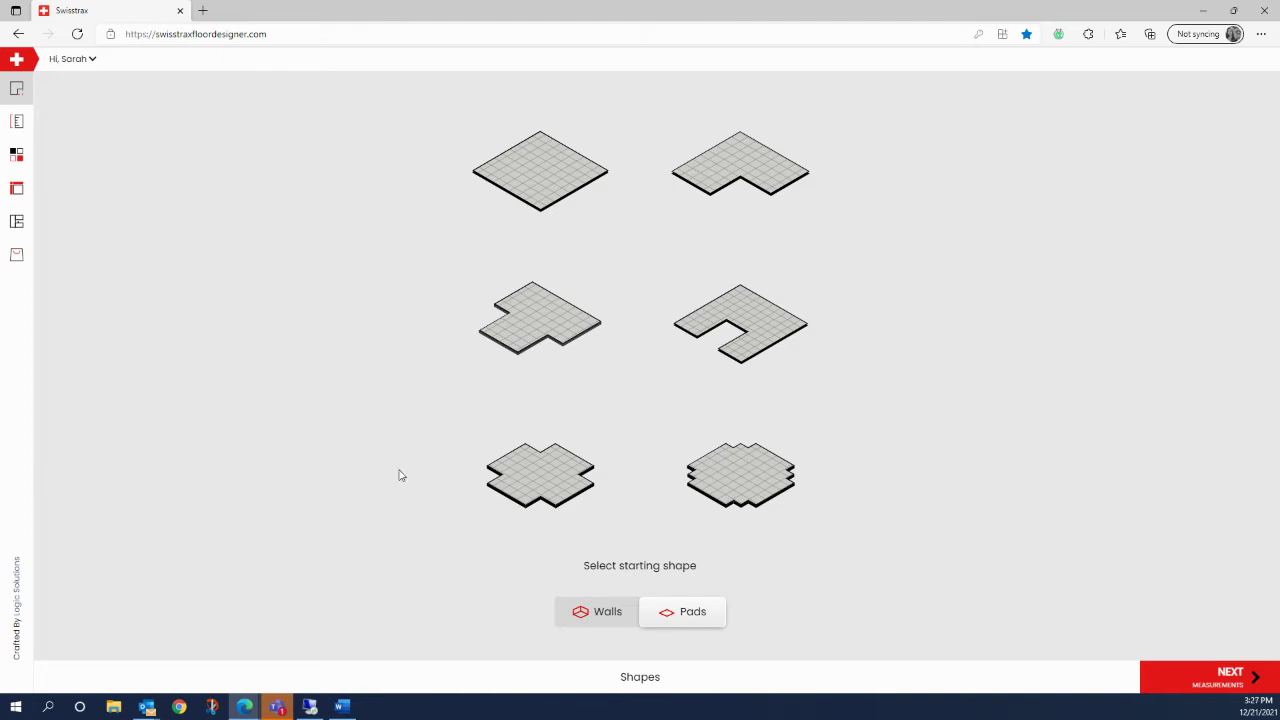
left_click(597, 621)
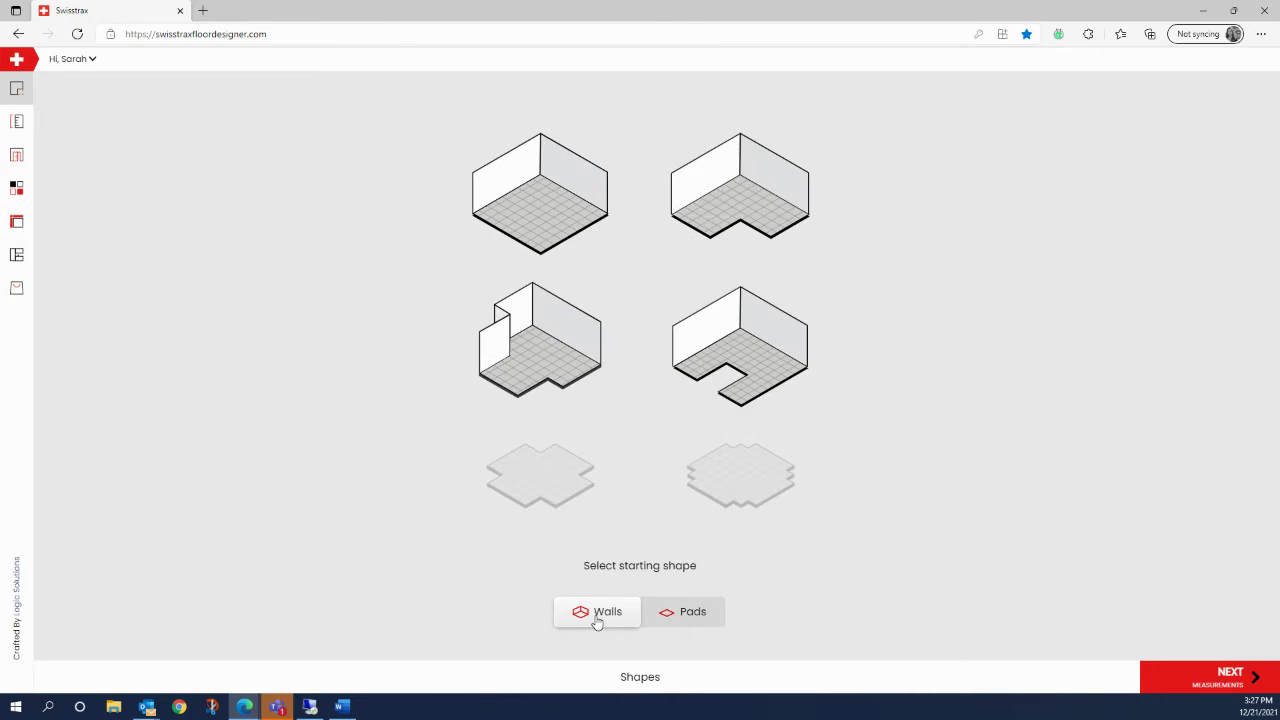
left_click(542, 219)
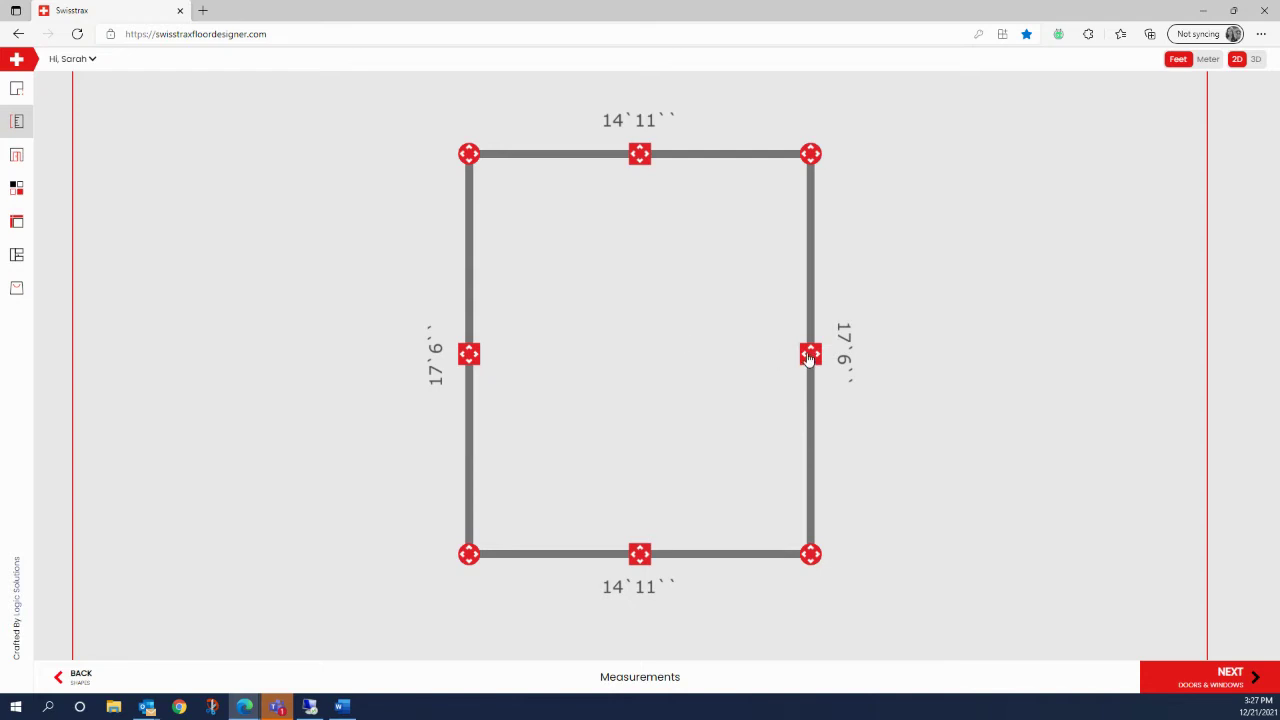
Enlarge the room to about 21 ft 2 in wide by 21 ft 3 in long.
left_click_drag(810, 358, 949, 357)
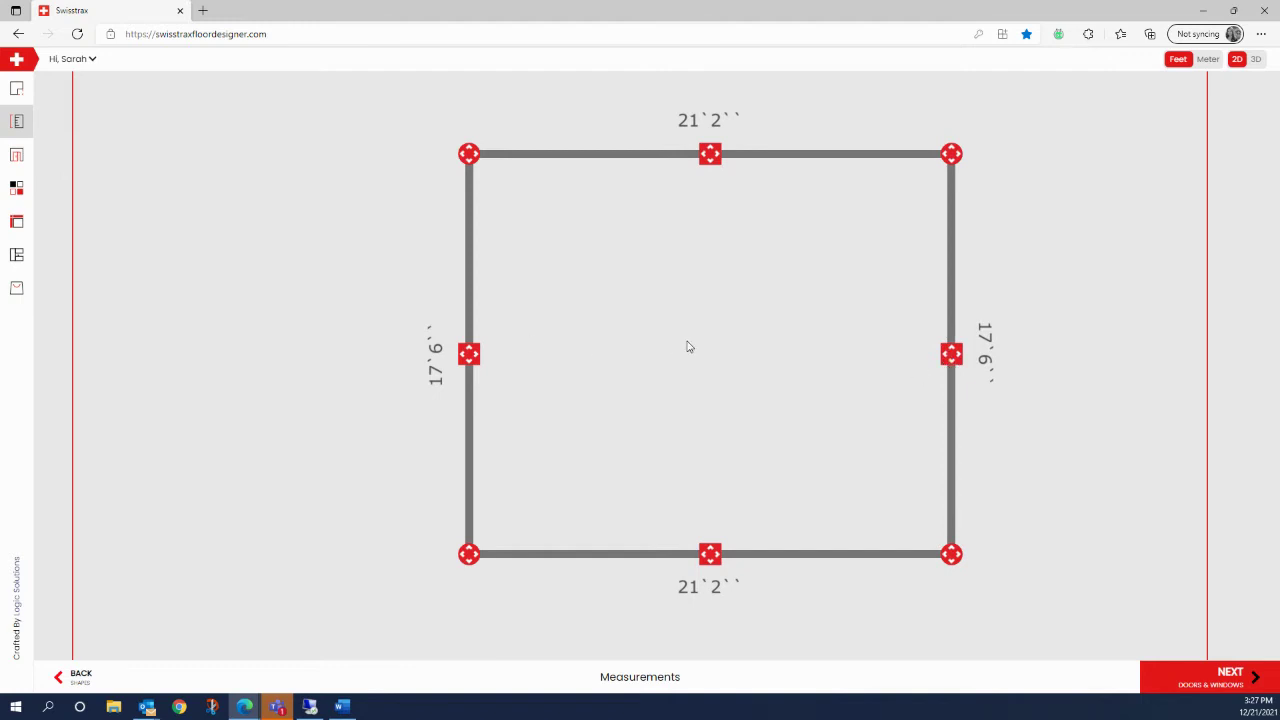
scroll(687, 347, "down", 4)
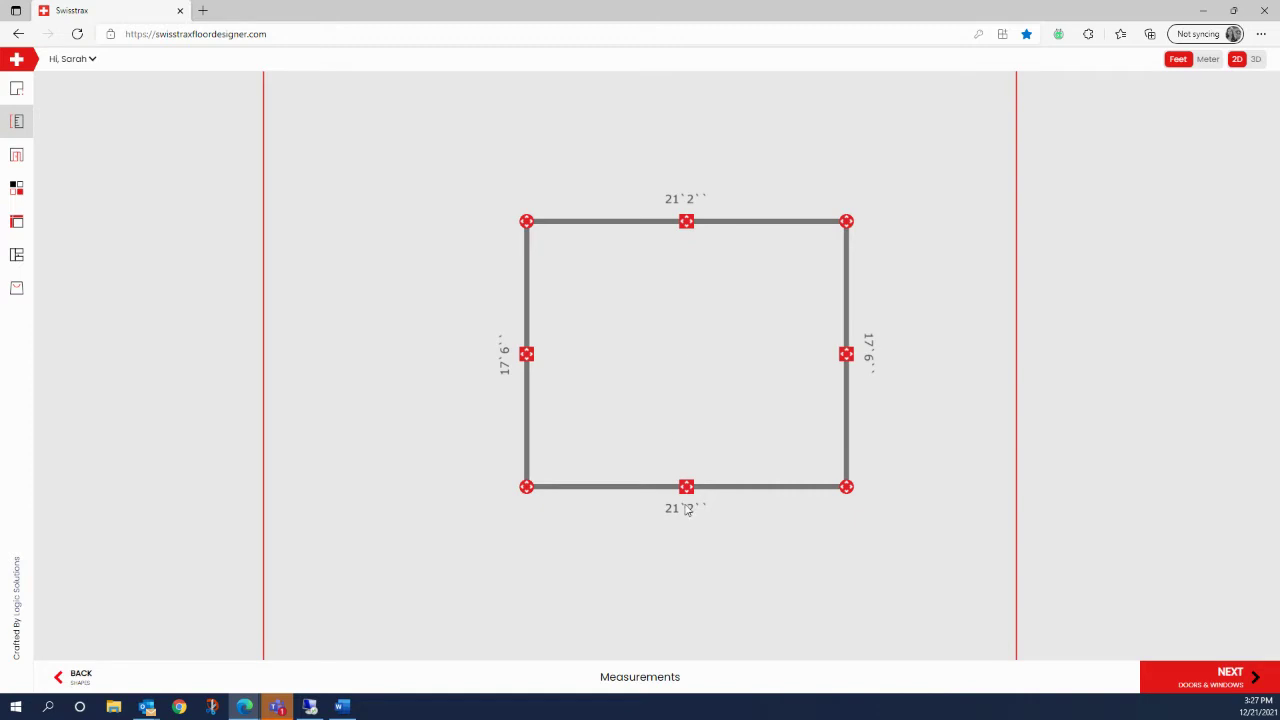
left_click_drag(692, 489, 690, 545)
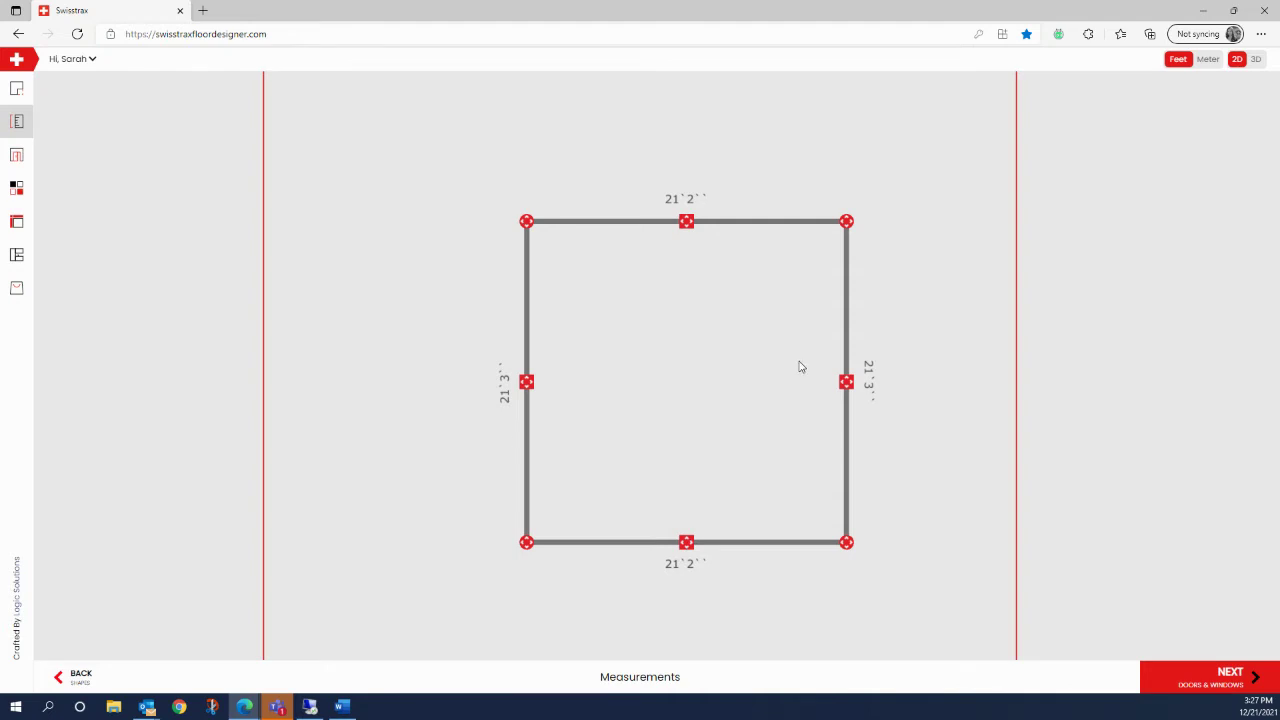
Continue to the doors and windows stage, add a 16-foot garage door to the room, and display the wall colour choices.
left_click(1234, 680)
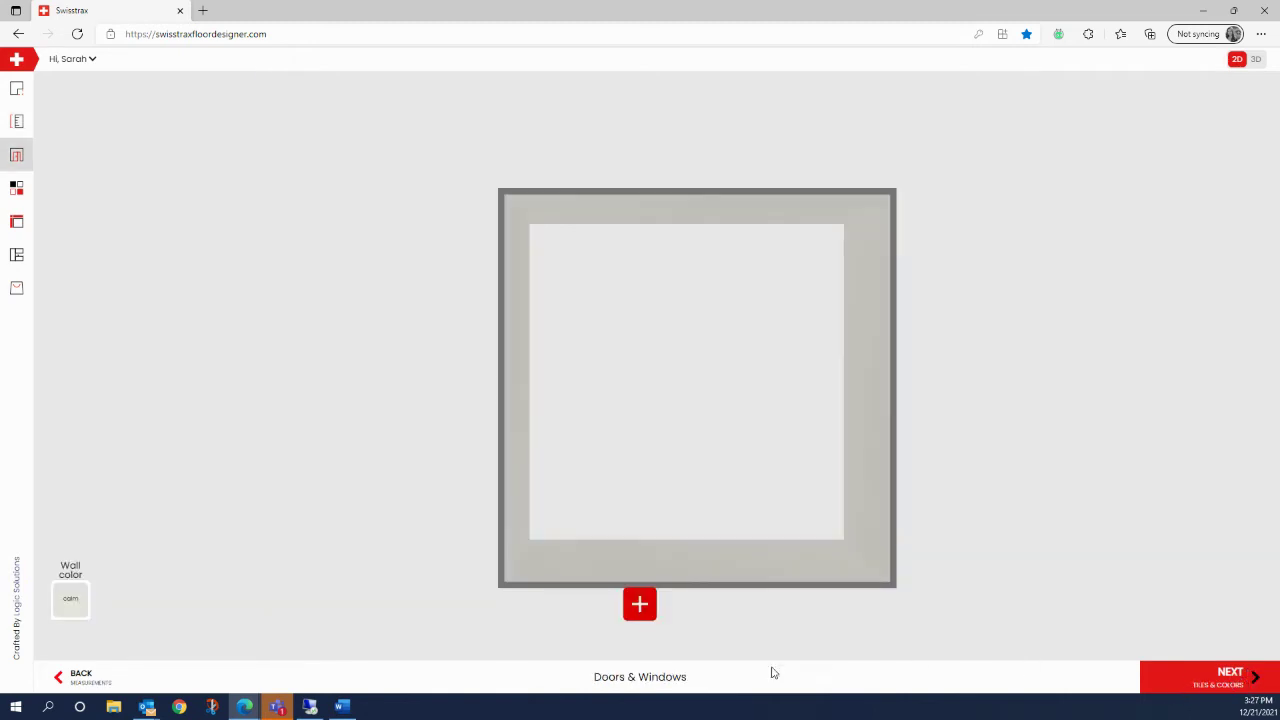
left_click(640, 604)
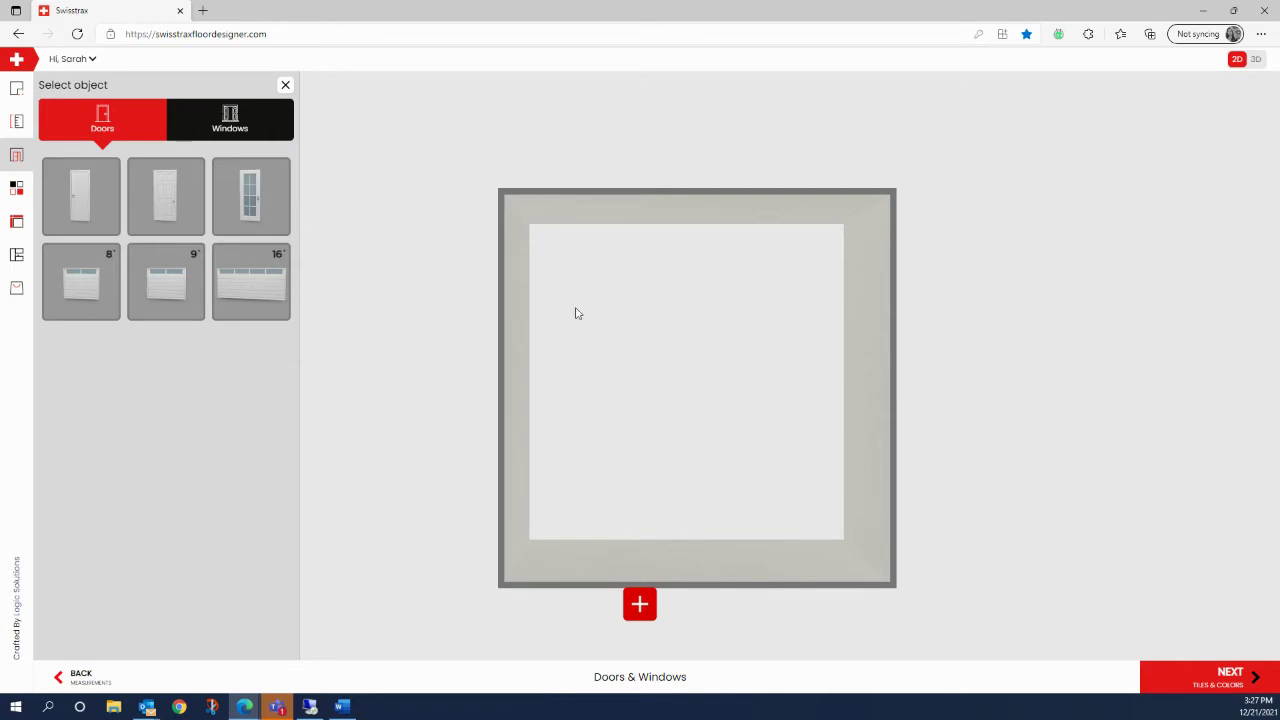
left_click(247, 291)
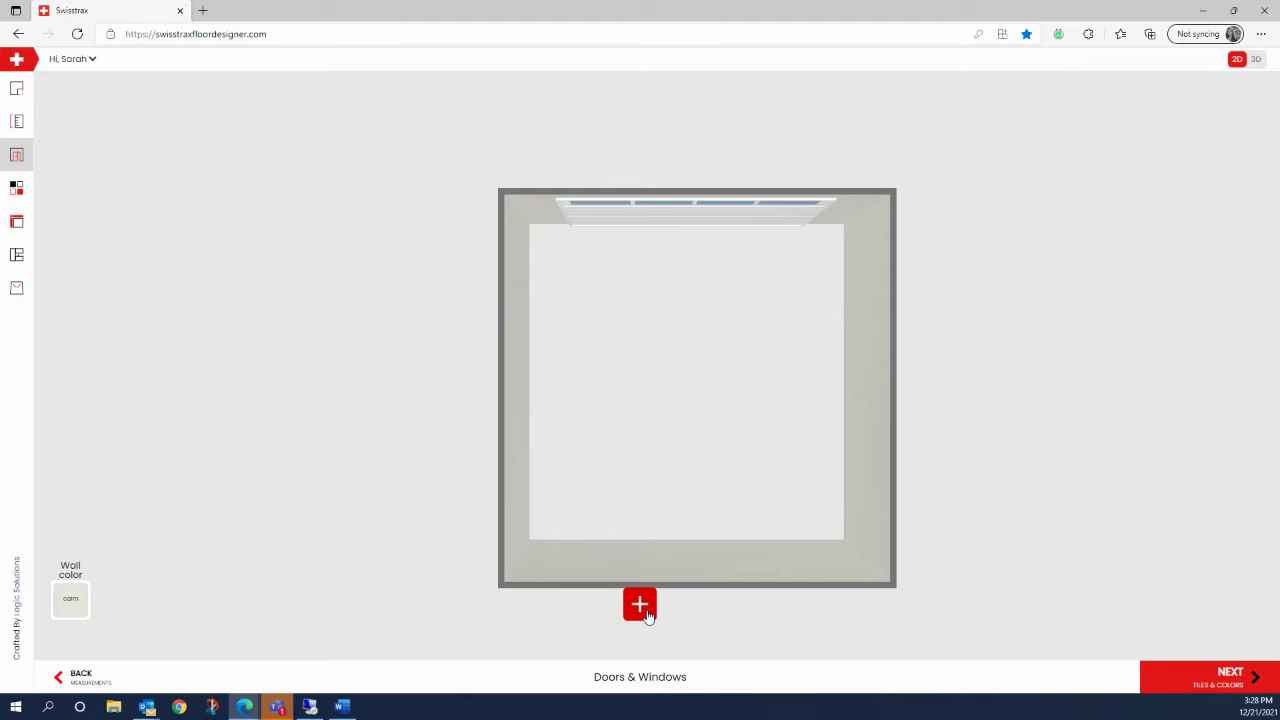
left_click(72, 603)
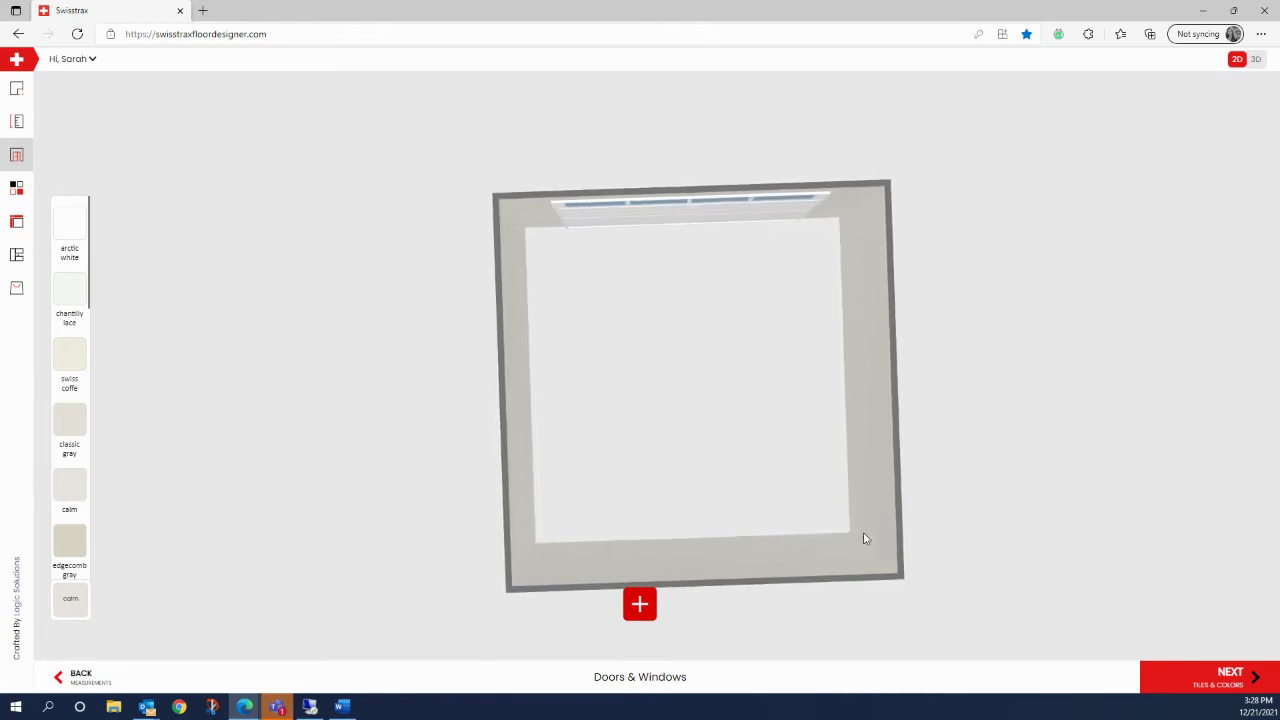
Continue to the tiles and colours stage and review the details of the Ribtrax Pro and Ribtrax Smooth Pro pattern tiles.
left_click(1194, 682)
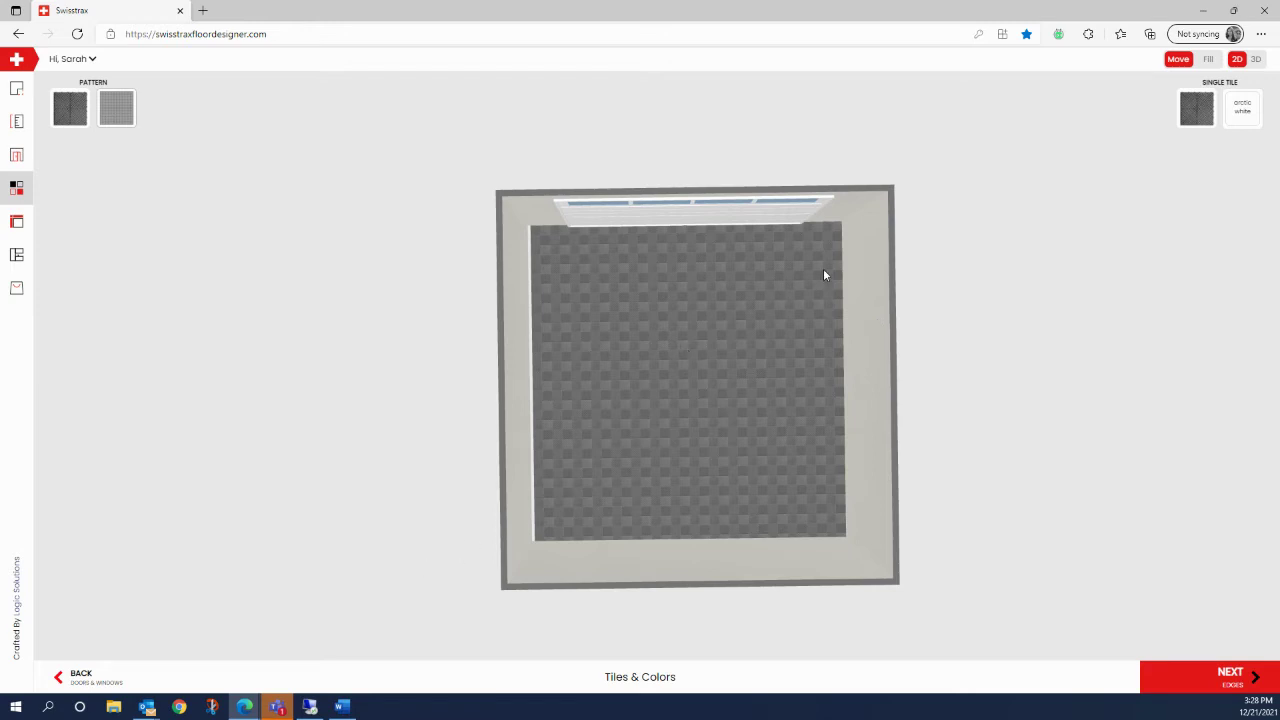
left_click(70, 117)
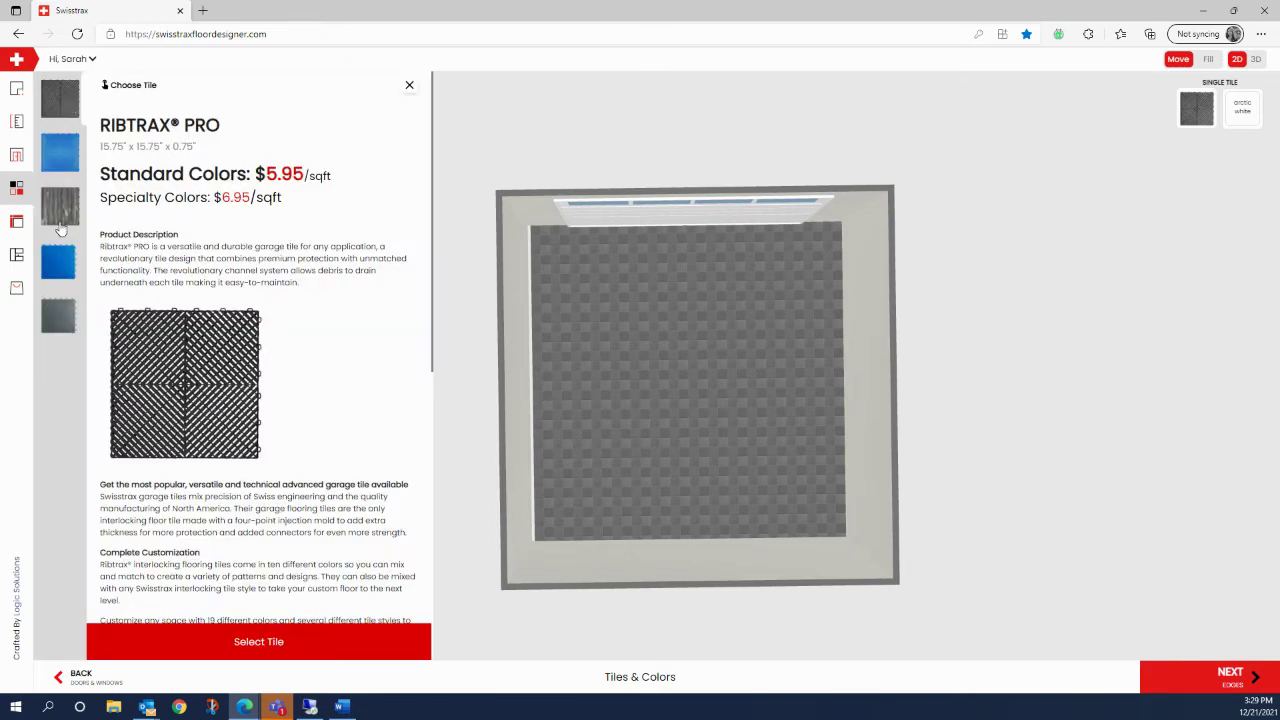
left_click(70, 145)
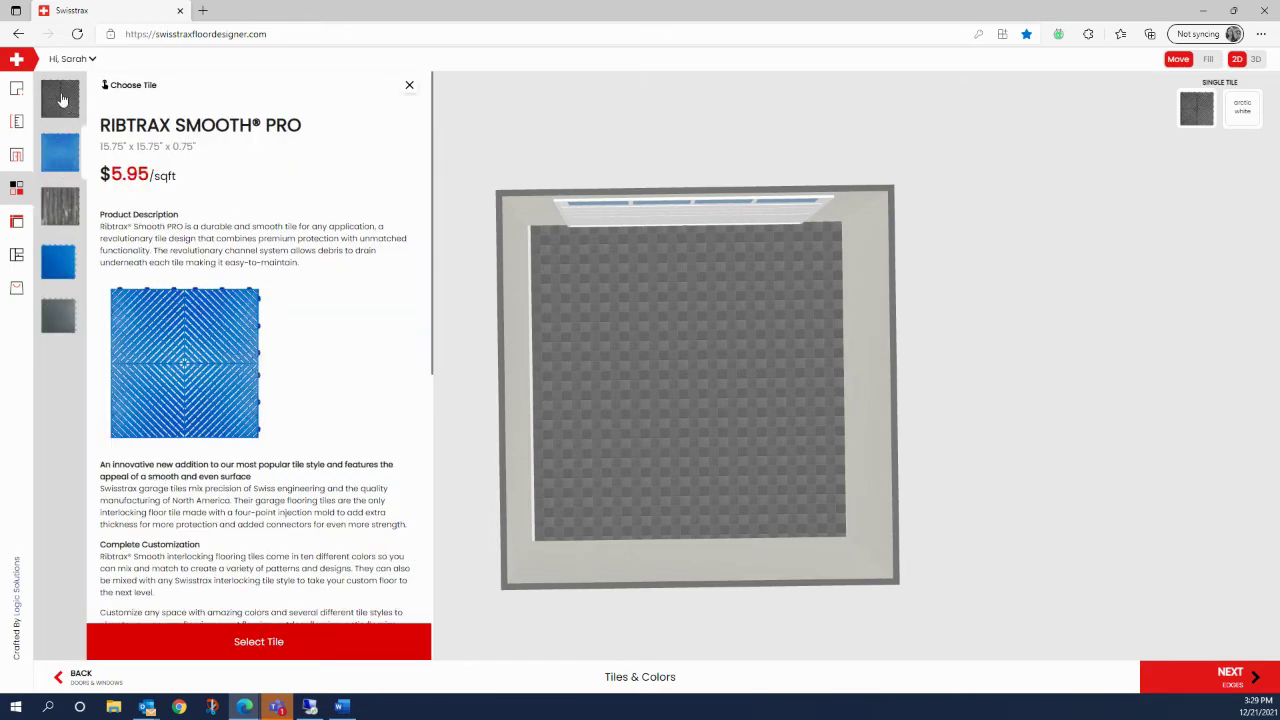
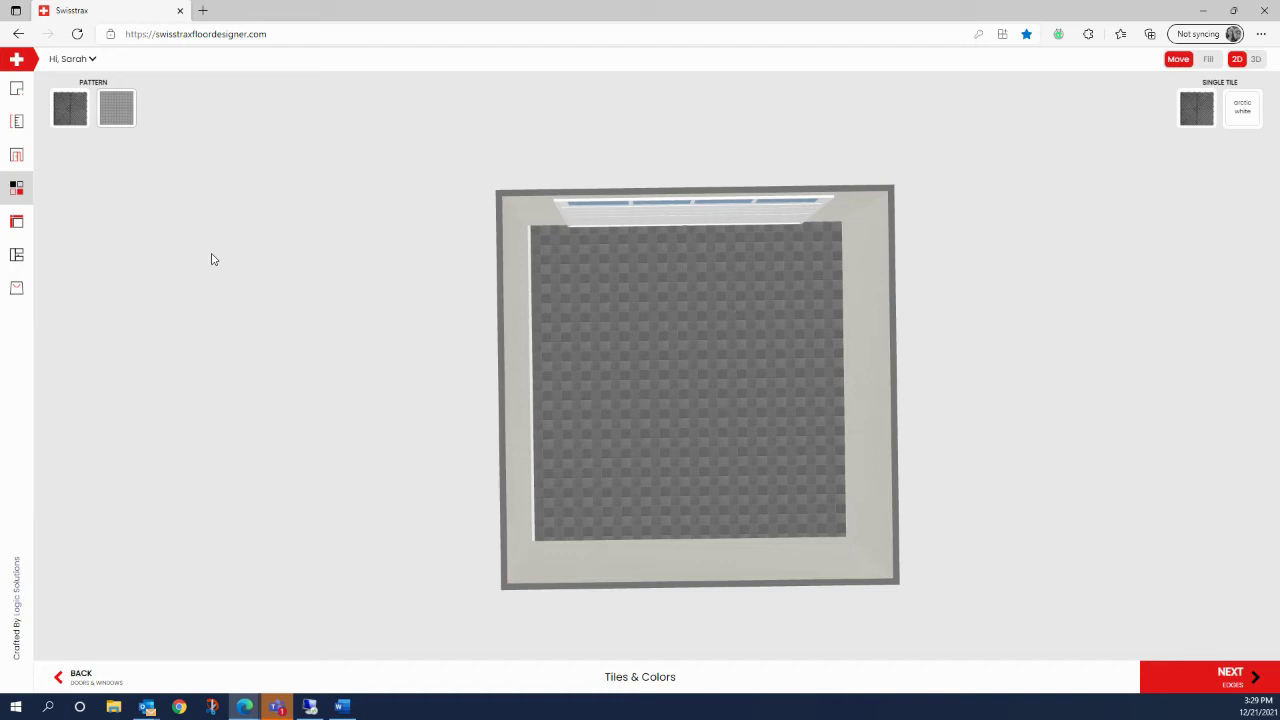
Apply the three-colour plaid floor pattern and set its colours 1 to 3 to Pearl Silver, Jet Black and Racing Red.
left_click(118, 112)
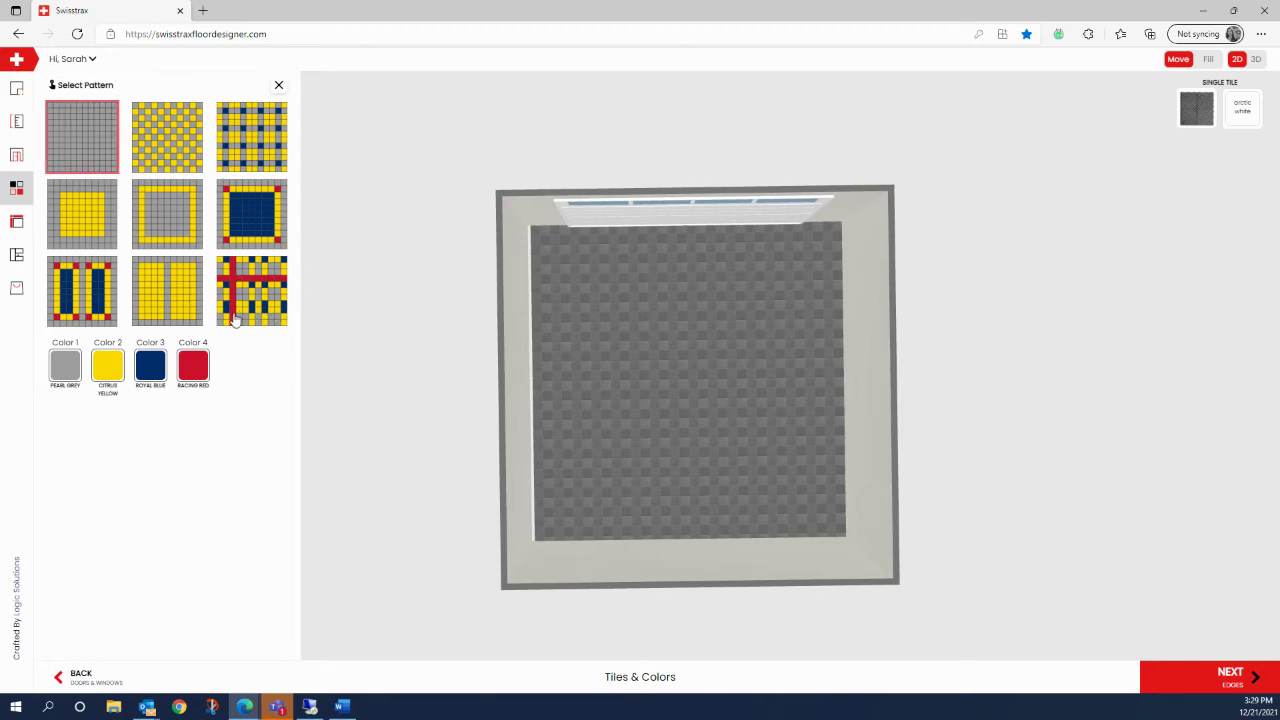
left_click(254, 151)
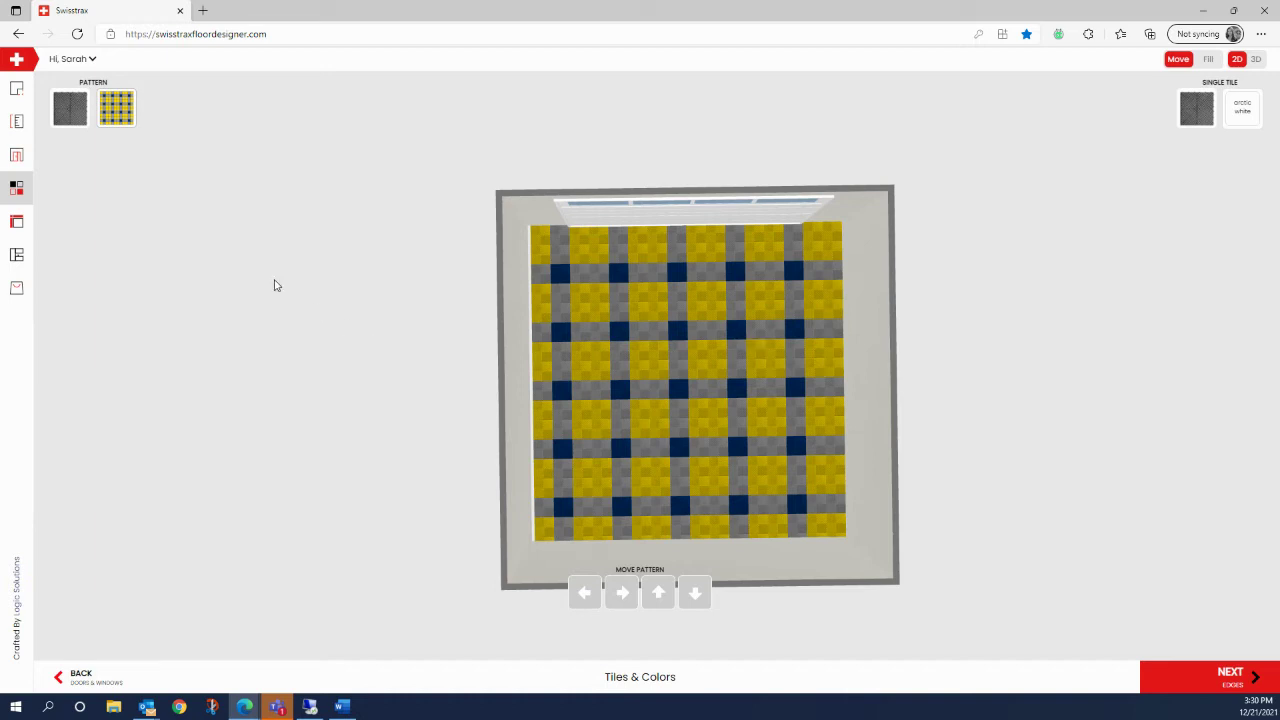
left_click(120, 113)
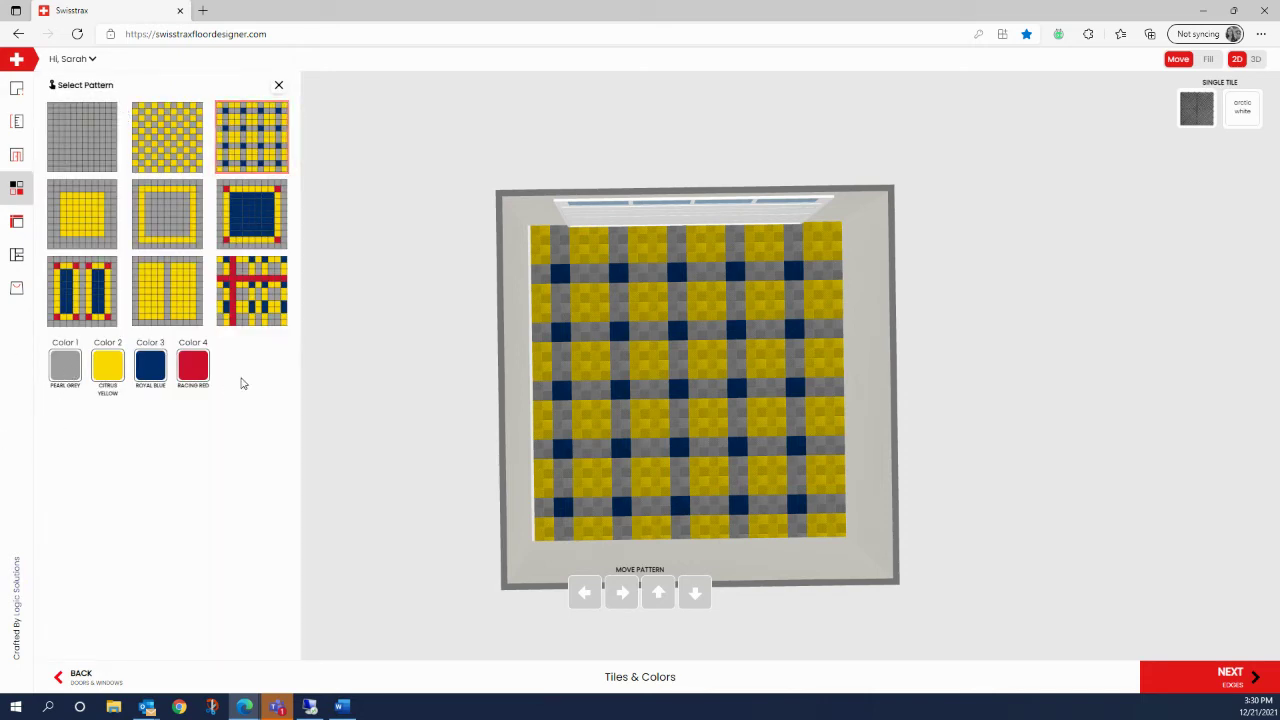
left_click(108, 366)
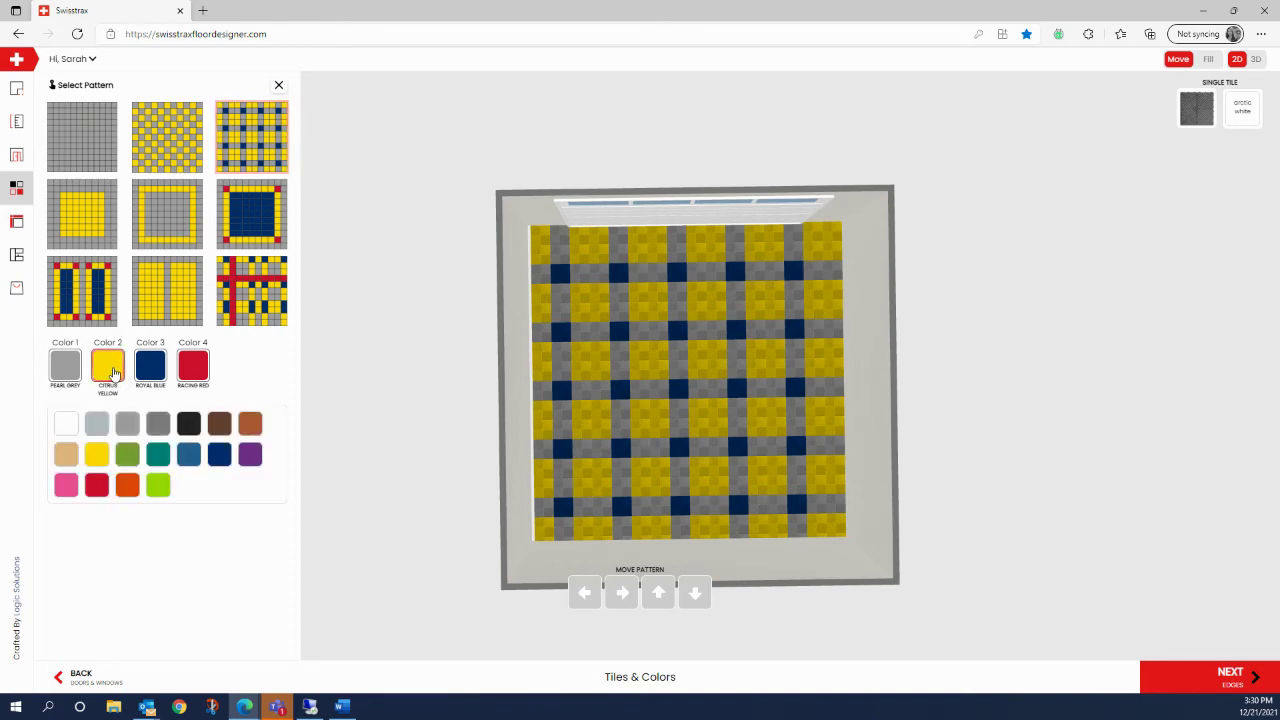
left_click(188, 427)
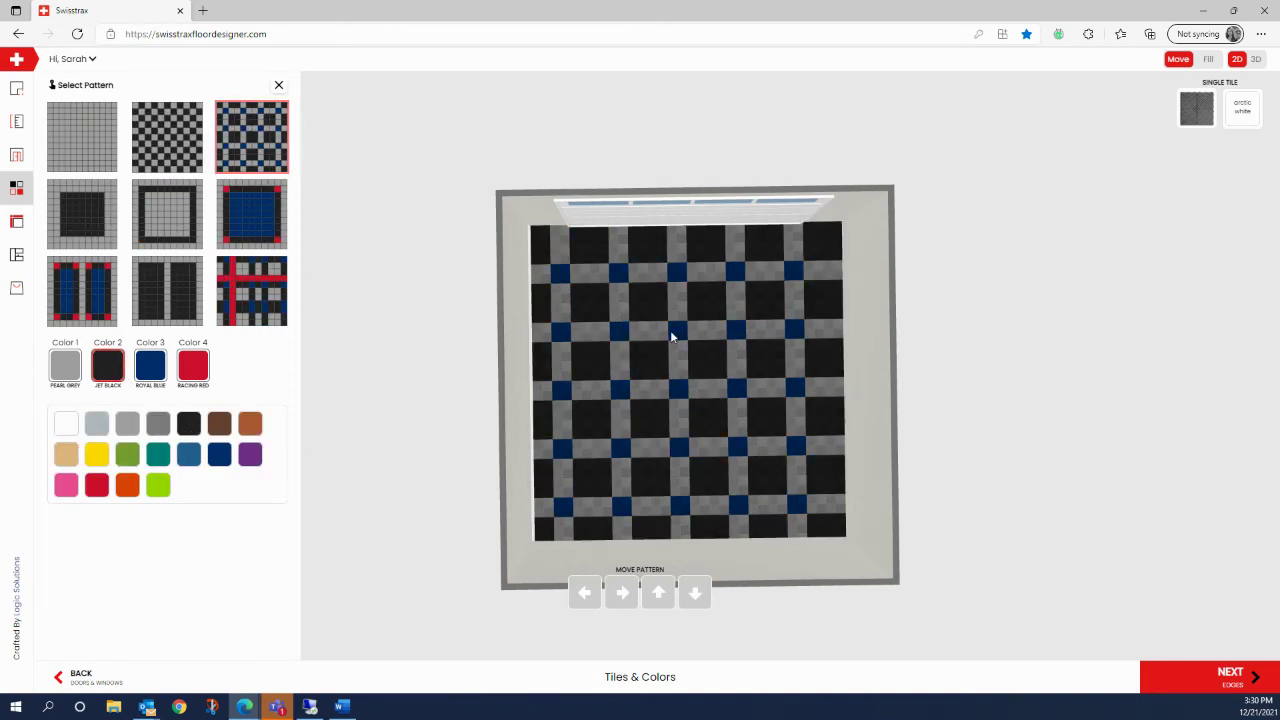
left_click(150, 366)
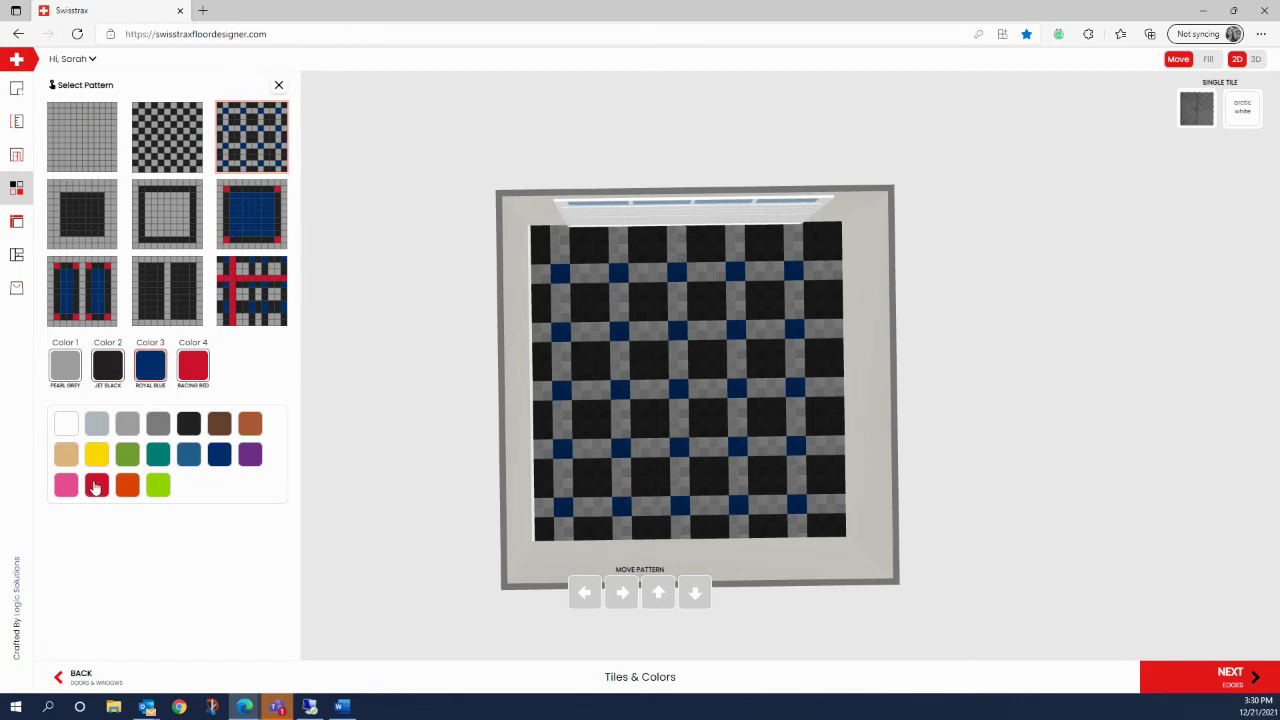
left_click(96, 485)
left_click(64, 366)
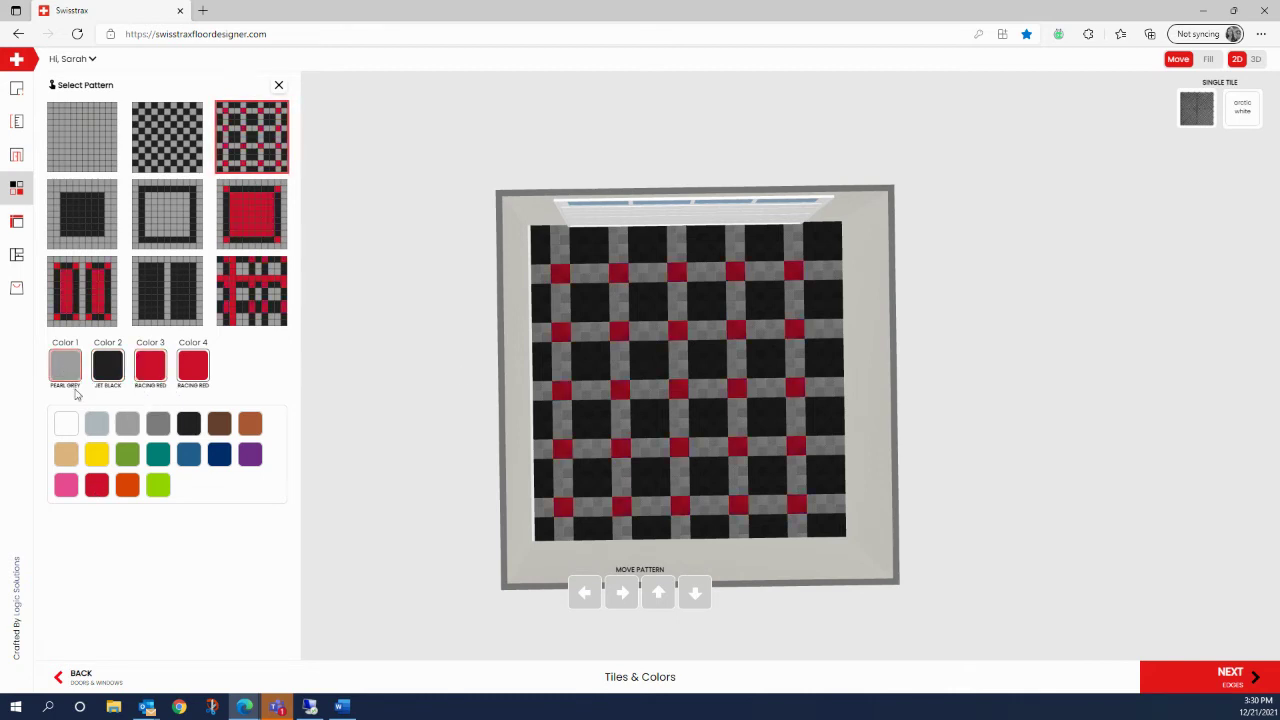
left_click(97, 425)
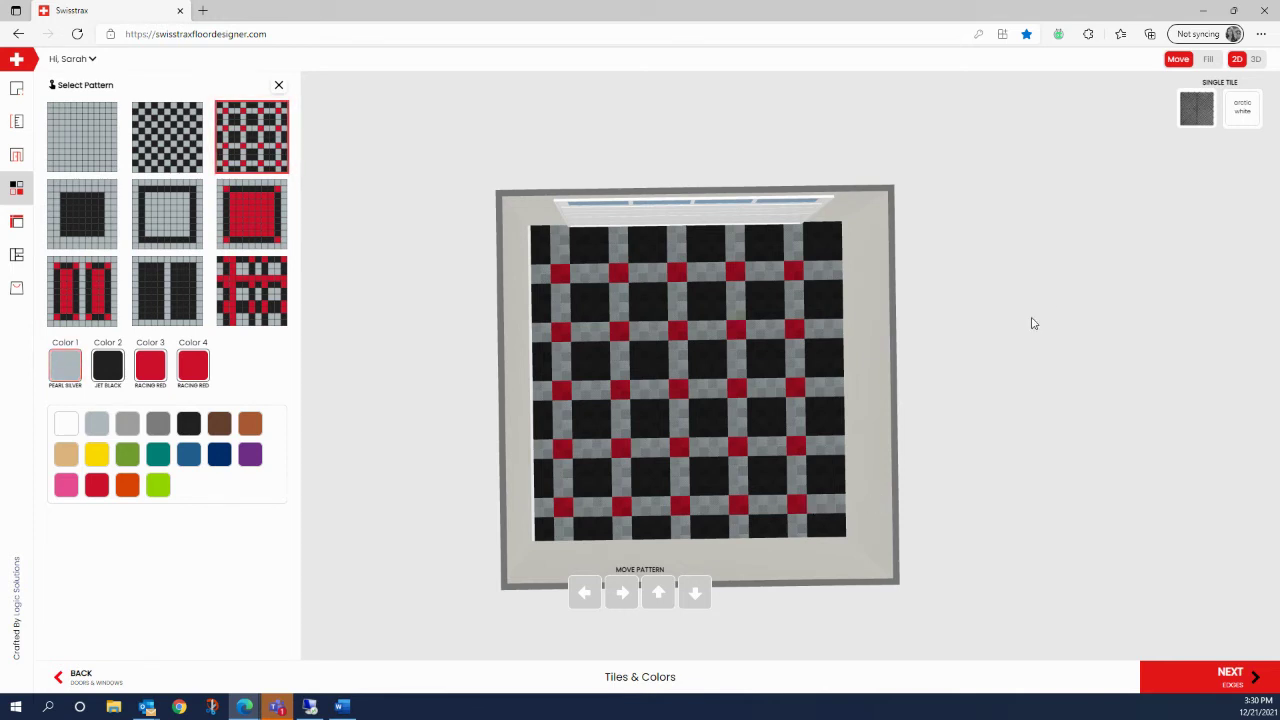
Set the single tile to Ribtrax Smooth Pro in jet black.
left_click(1197, 112)
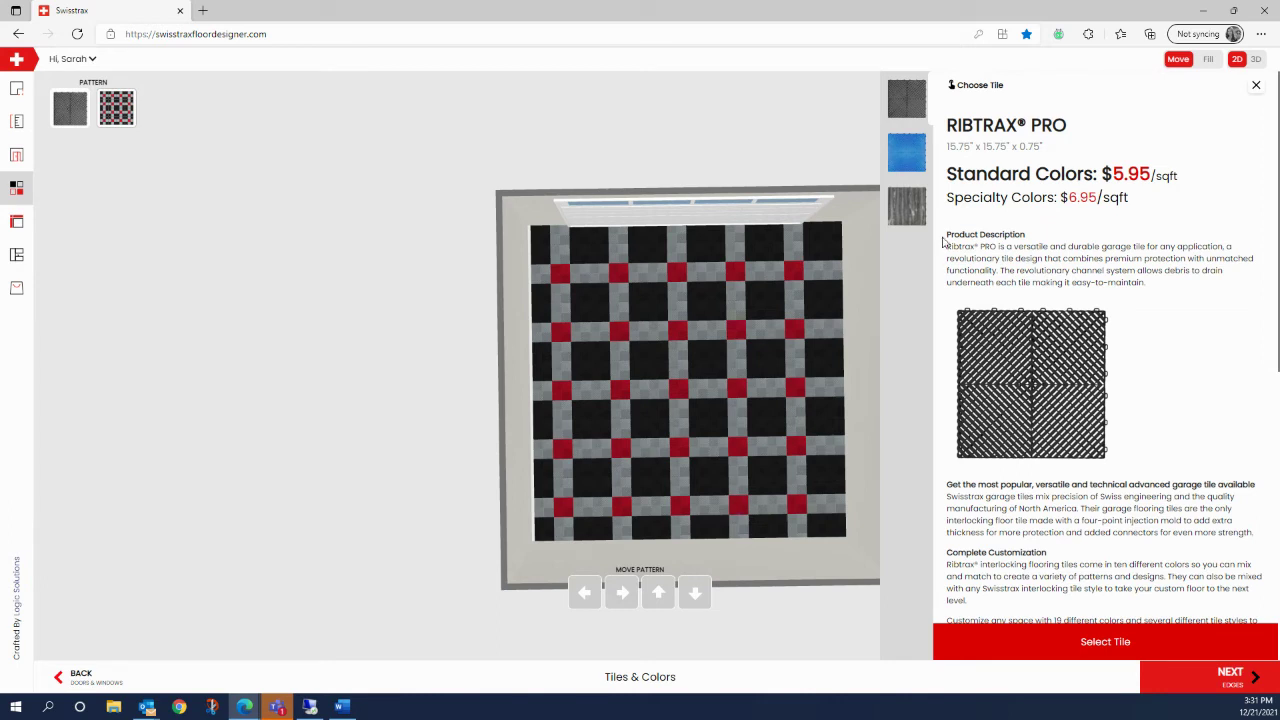
left_click(910, 162)
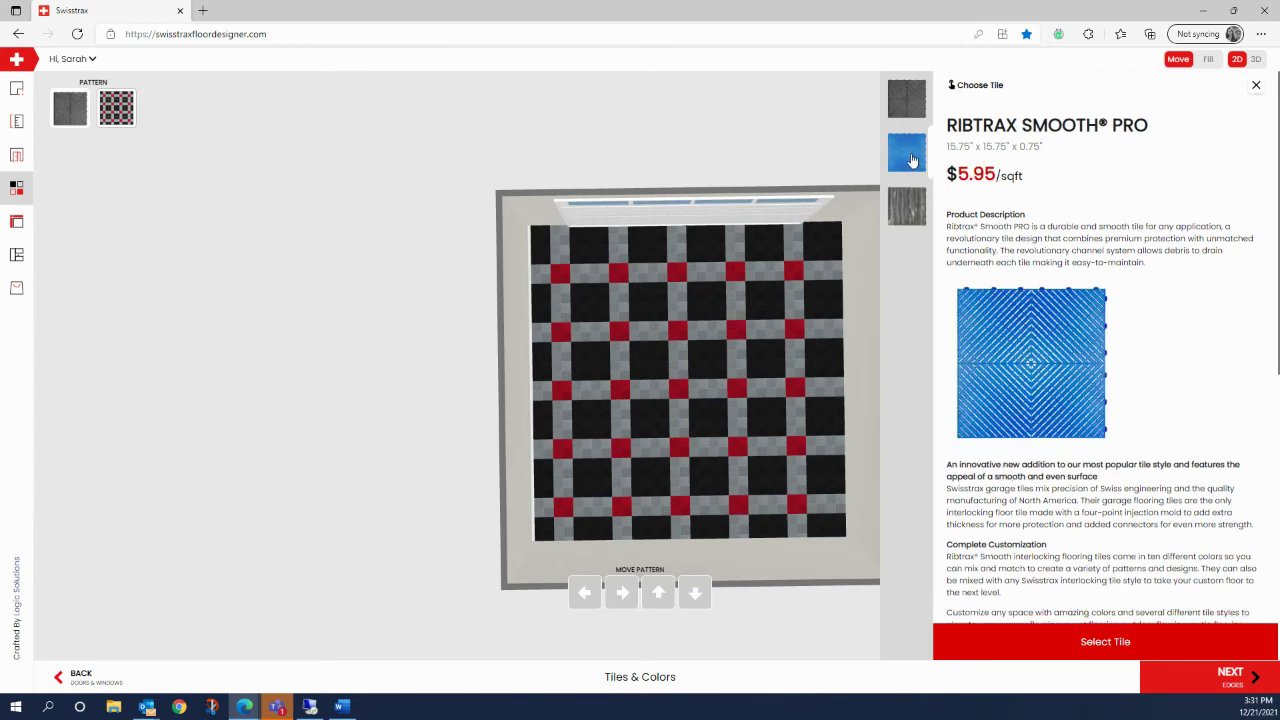
left_click(1097, 643)
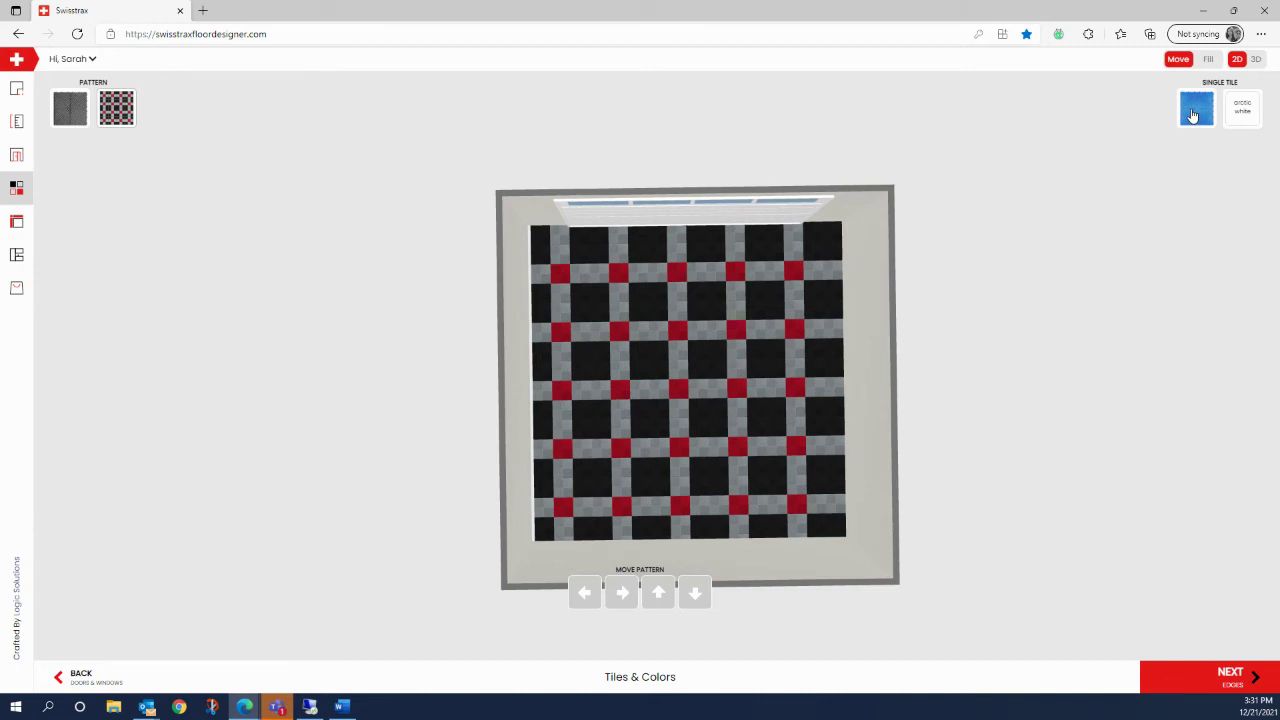
left_click(1245, 118)
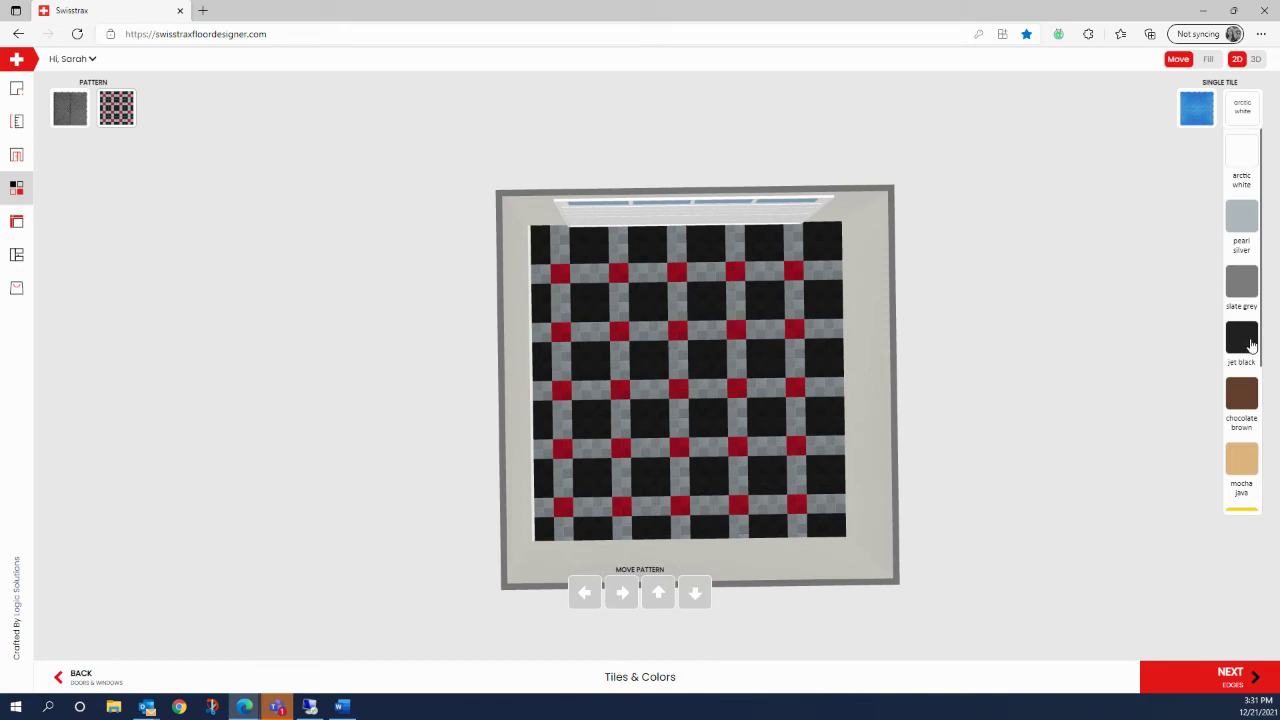
left_click(1243, 340)
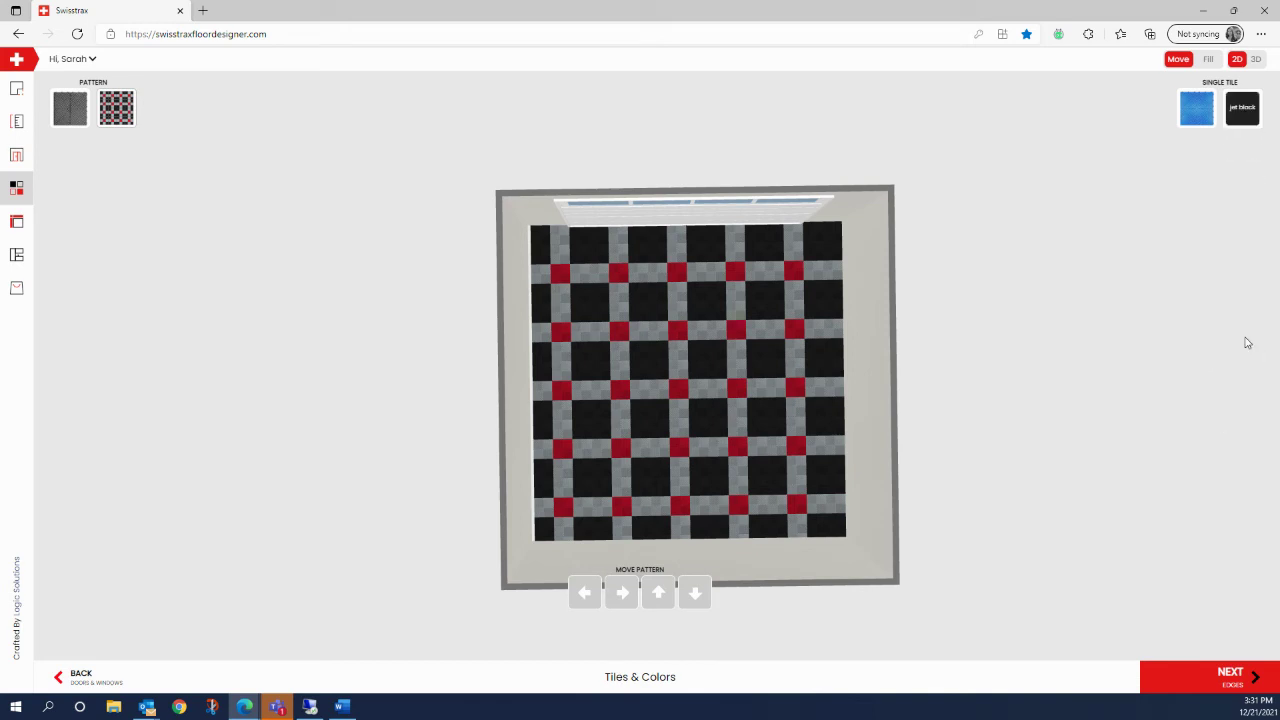
Fill the silver and red tiles in the floor's lower-right corner area with jet black single tiles to form a solid block.
left_click(781, 510)
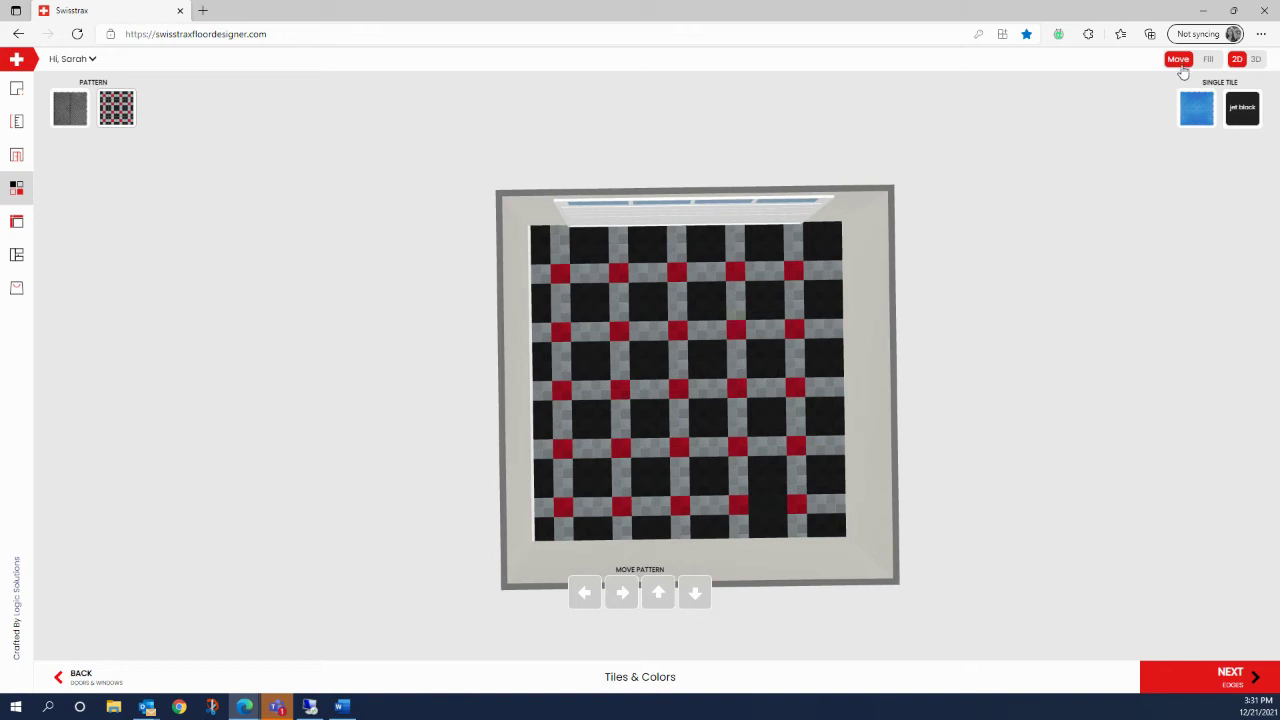
left_click_drag(877, 334, 883, 251)
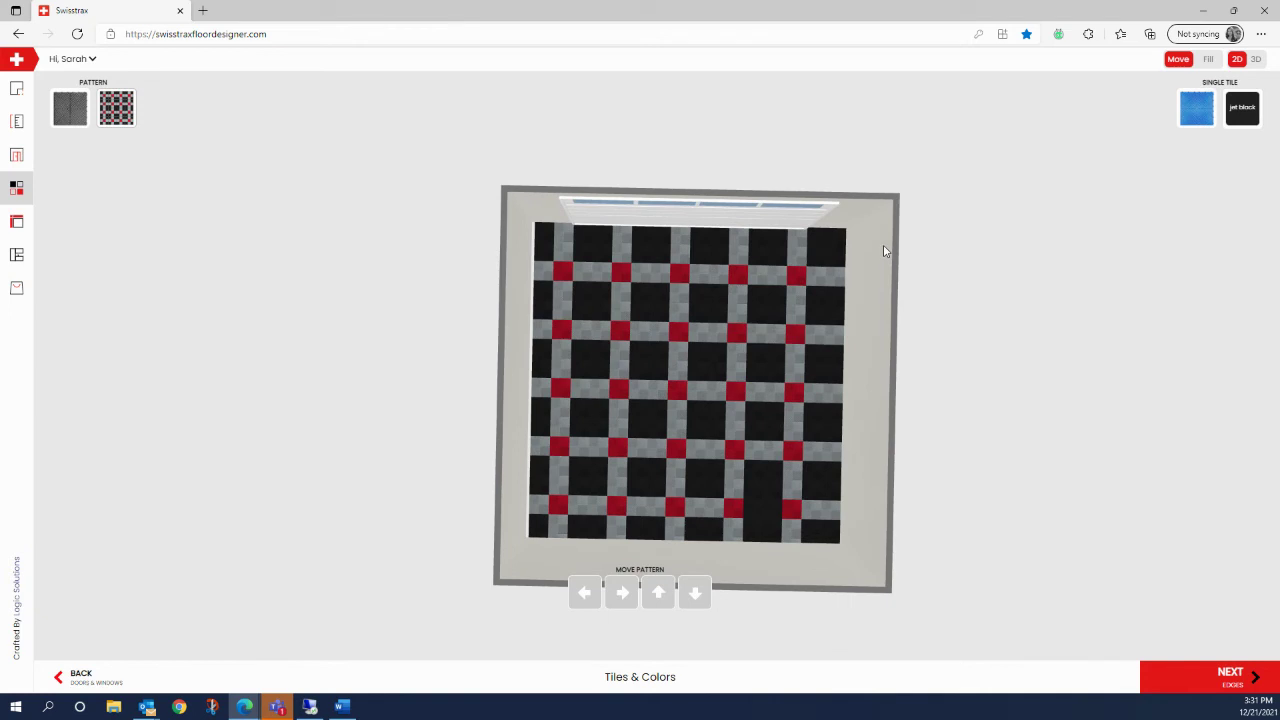
left_click(1209, 60)
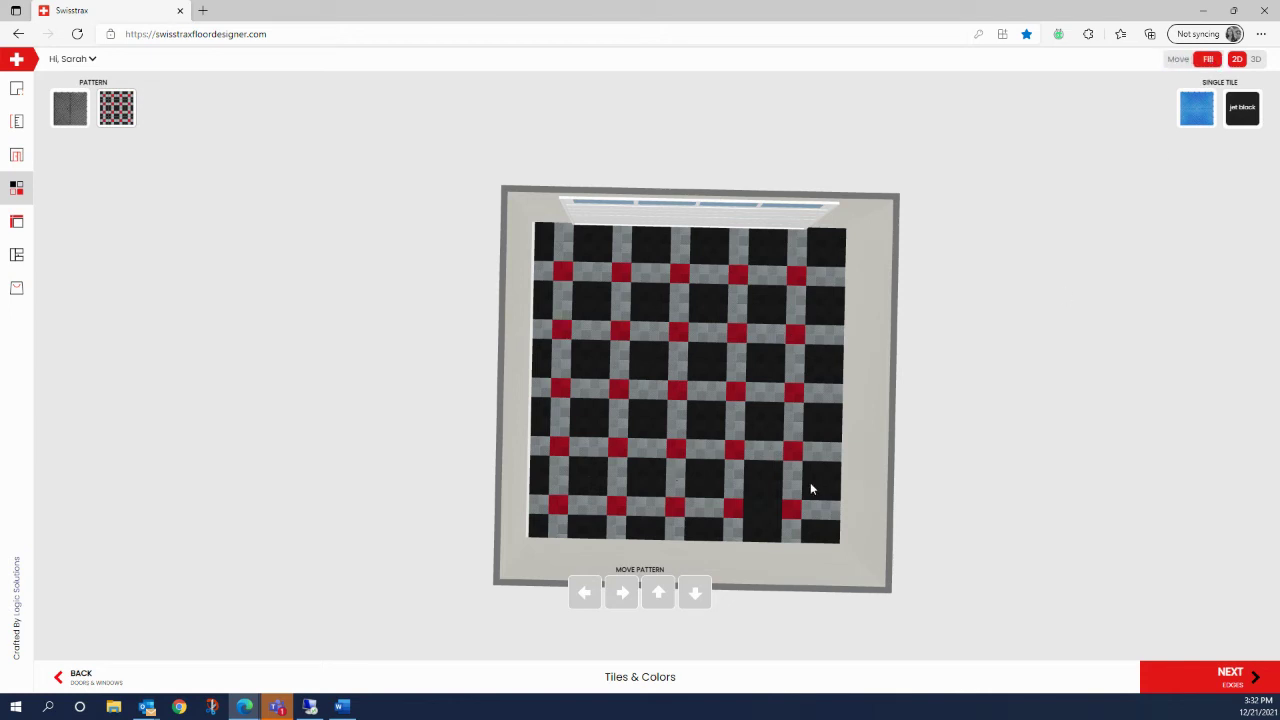
left_click(700, 510)
mouse_move(699, 484)
left_mouse_down()
mouse_move(745, 470)
mouse_move(830, 480)
left_mouse_up()
mouse_move(755, 538)
left_mouse_down()
mouse_move(701, 541)
mouse_move(831, 542)
left_mouse_up()
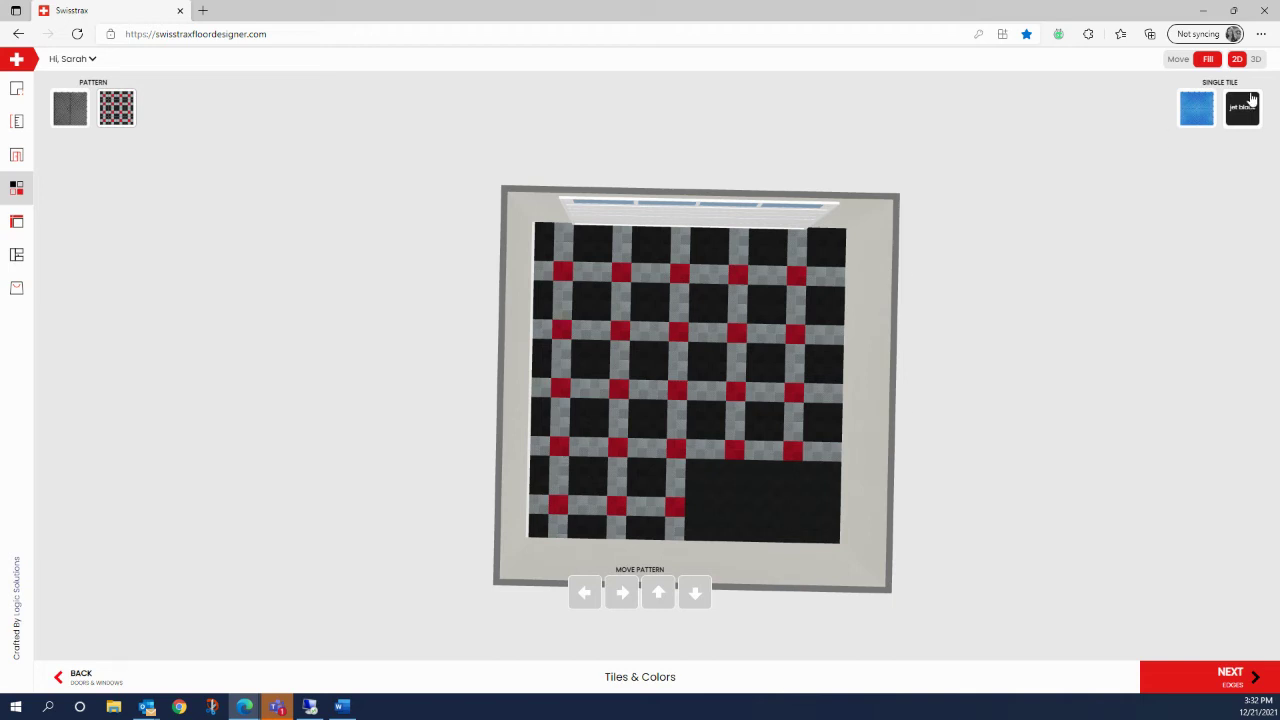
Switch from filling tiles to moving the view and examine the floor design in 3D.
left_click(1179, 62)
left_click(1256, 62)
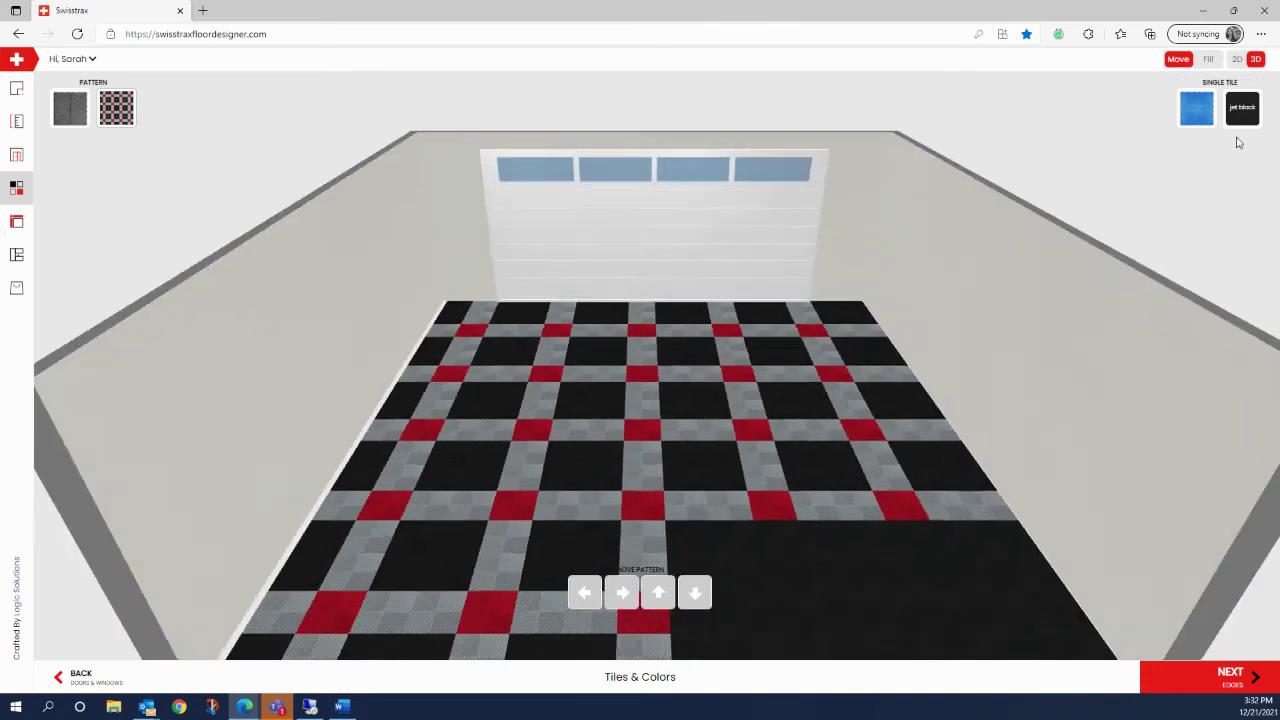
left_click_drag(1009, 351, 968, 362)
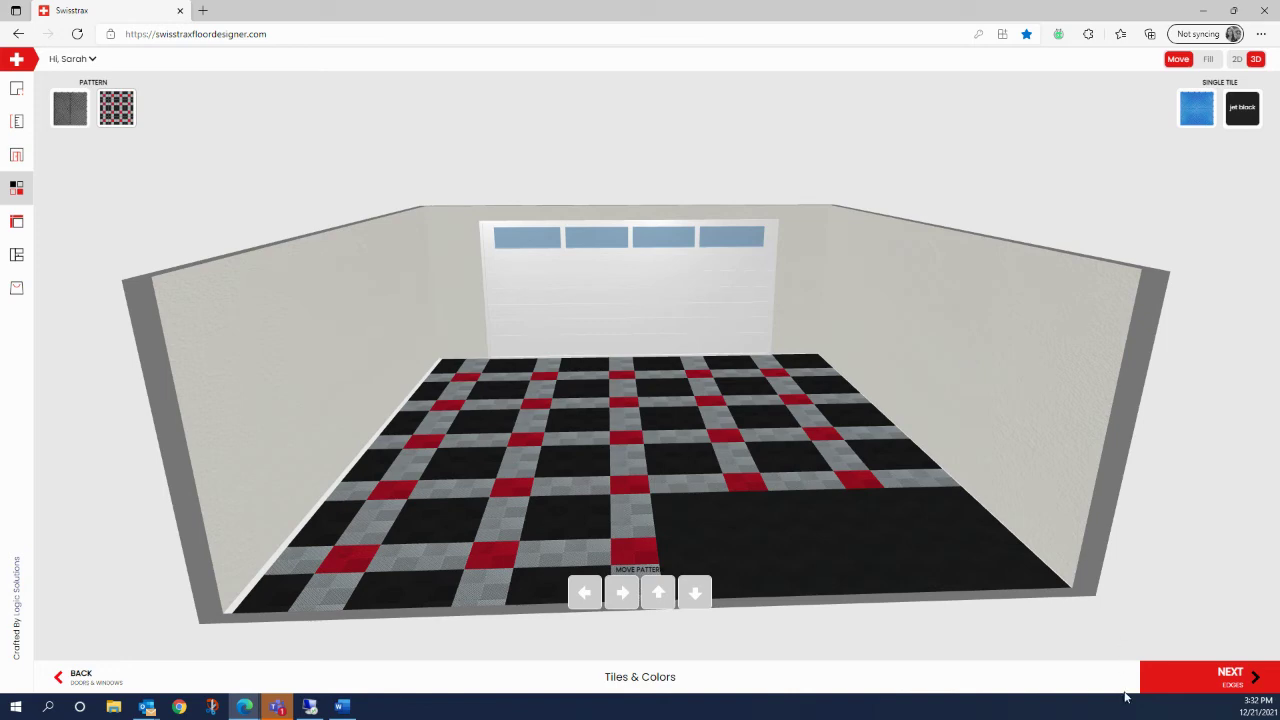
Continue to the edges stage and add an edge along the garage door side of the floor.
left_click(1204, 677)
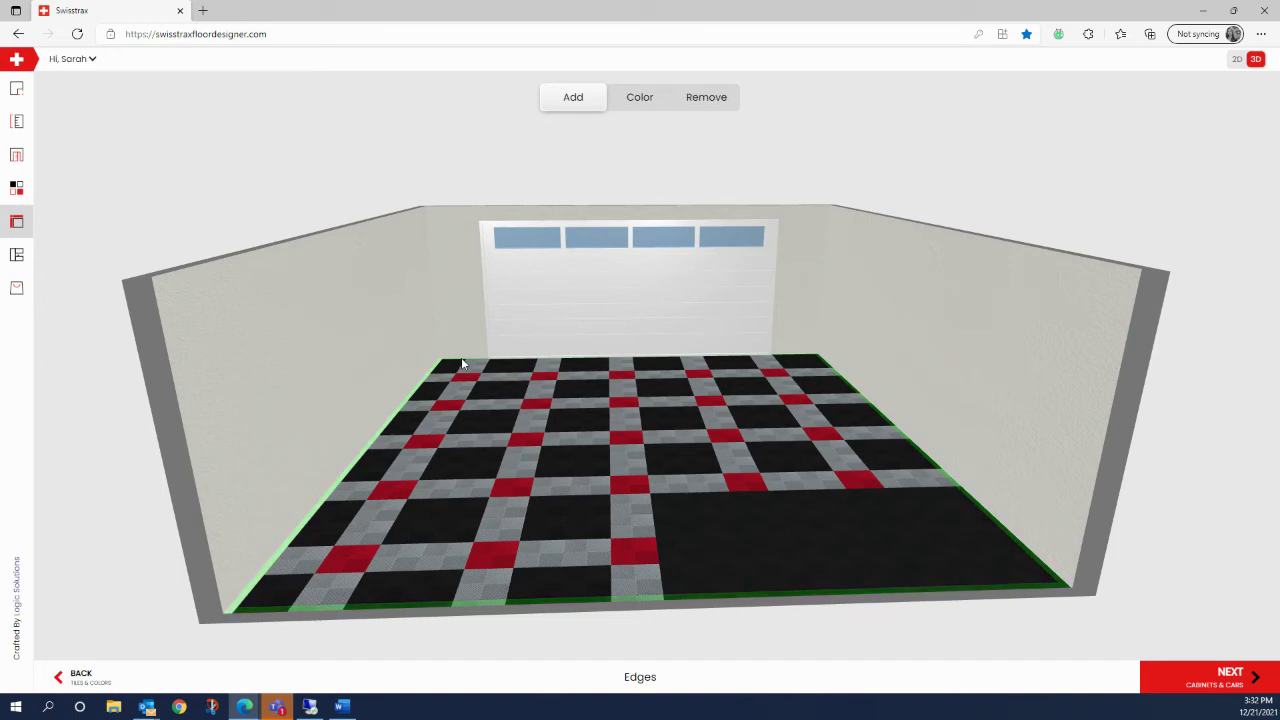
left_click_drag(883, 335, 875, 356)
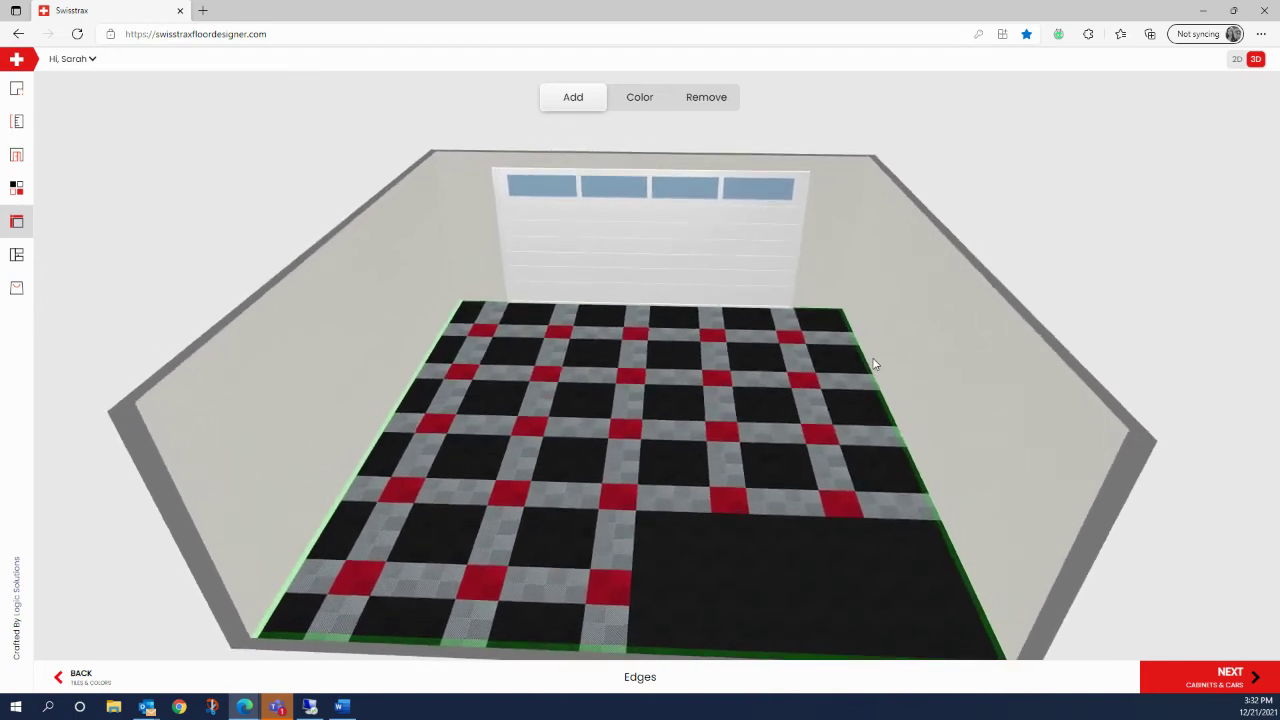
left_click(482, 298)
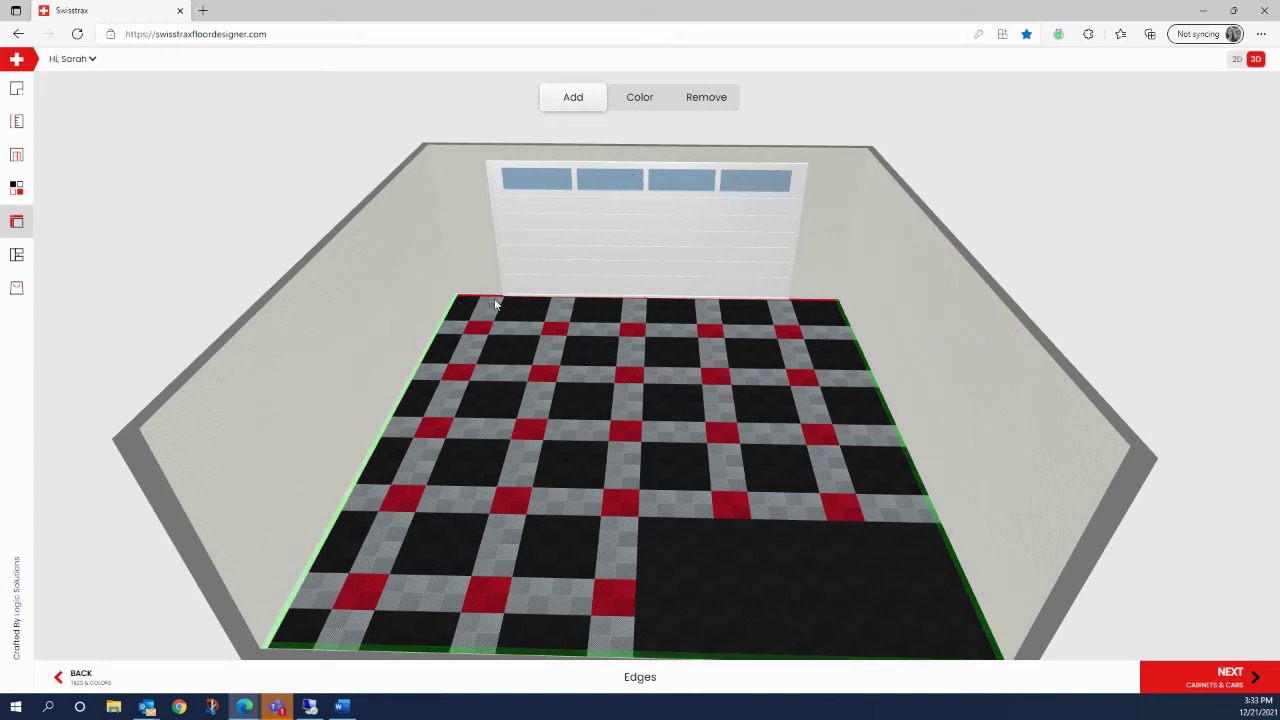
Review the edge colour choices offered for all edges and for a single edge.
left_click(634, 104)
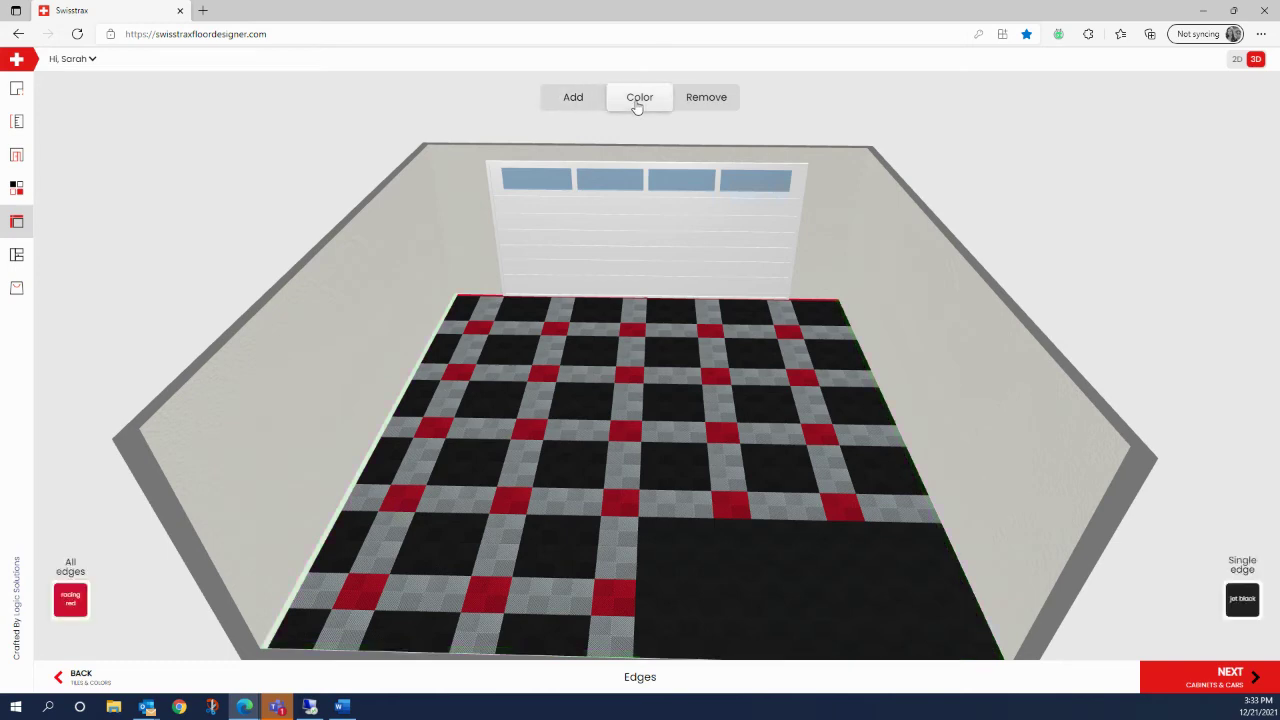
left_click(69, 608)
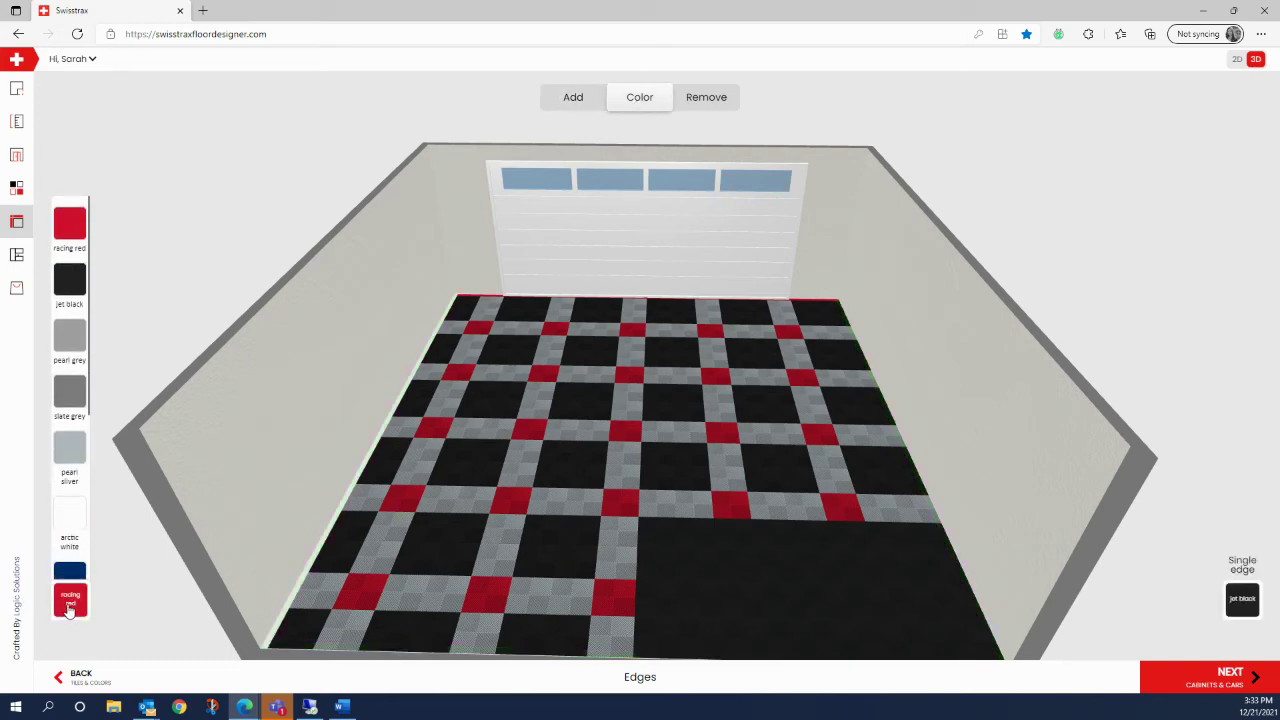
left_click(69, 610)
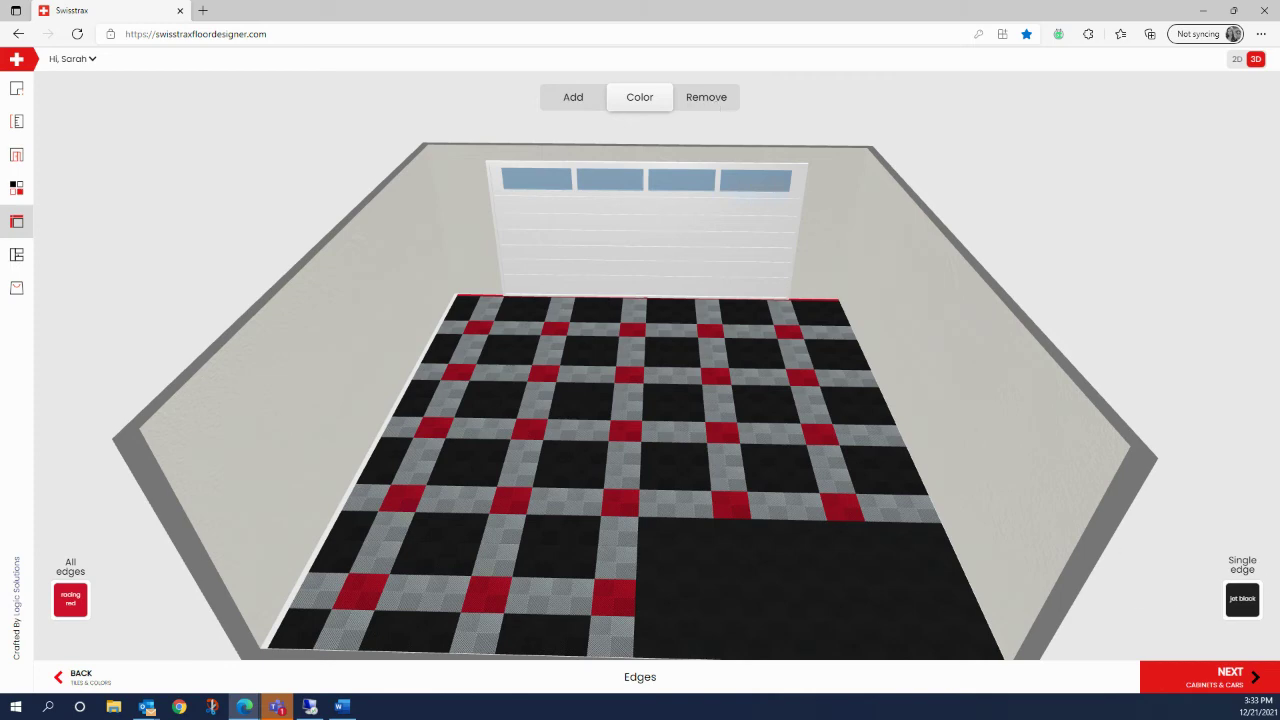
left_click(1243, 600)
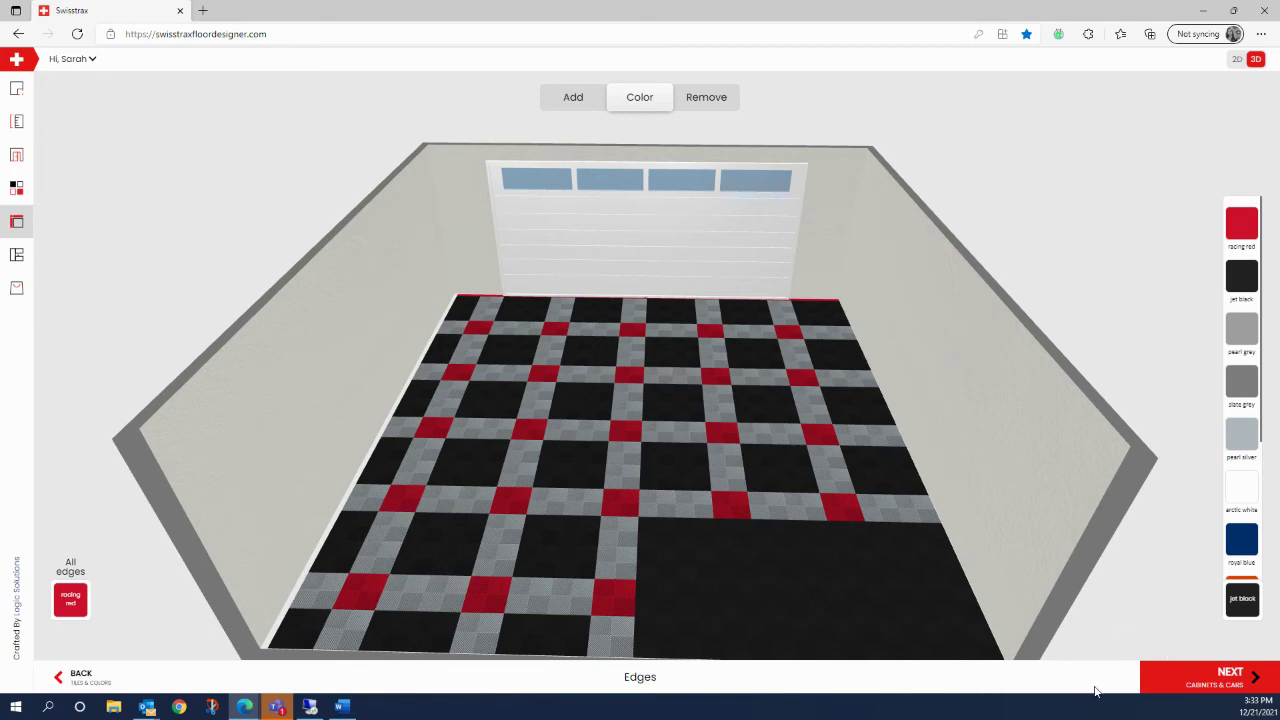
Continue to the cabinets and cars stage and look through the available vehicle and cabinet objects.
left_click(1182, 686)
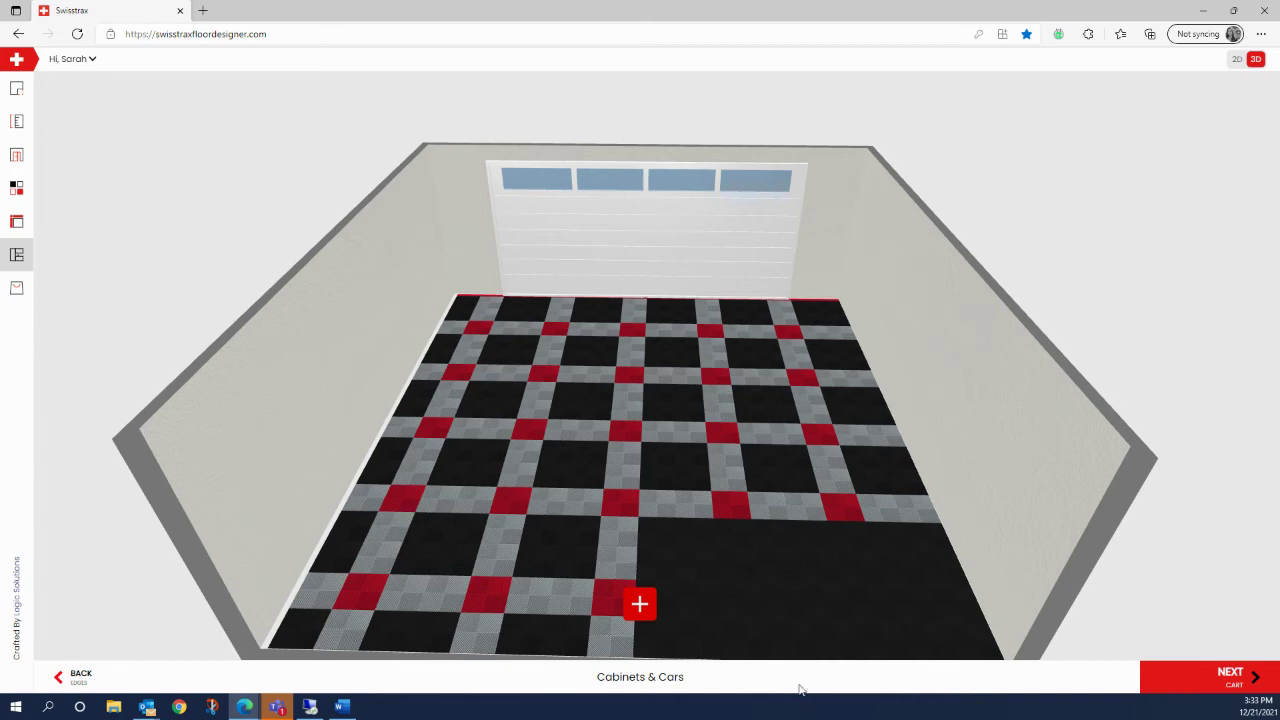
left_click(640, 605)
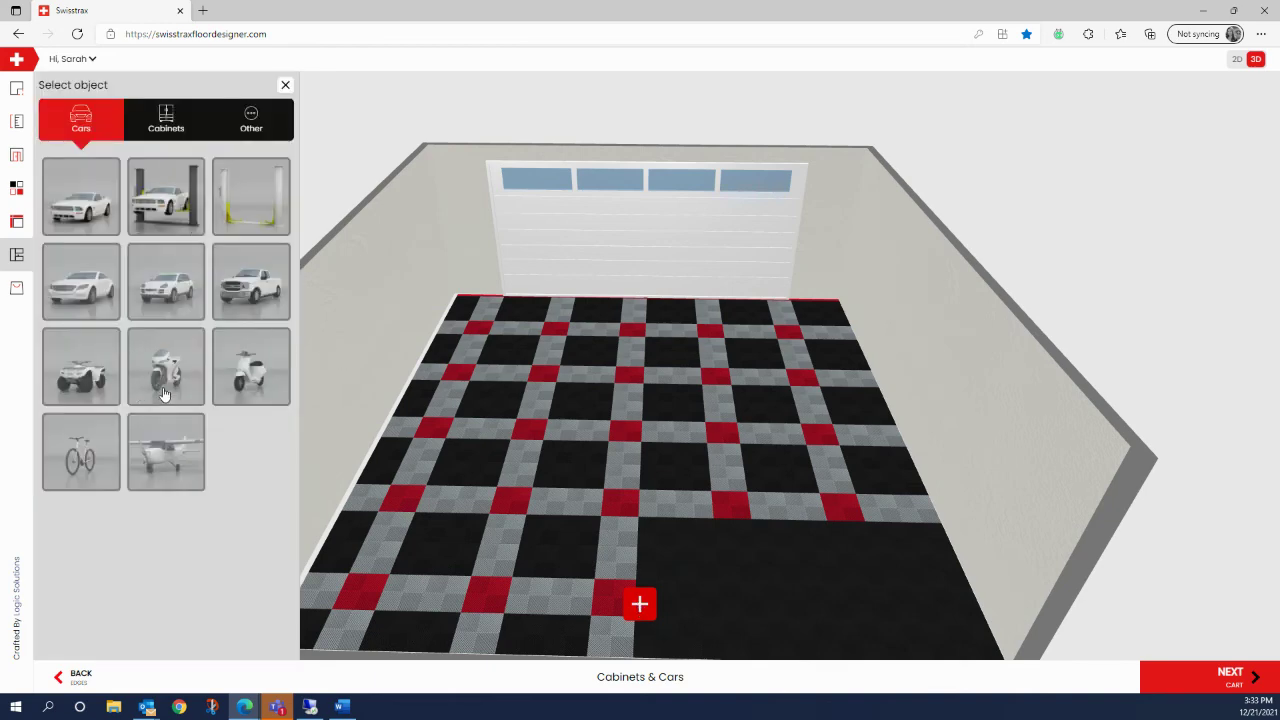
left_click(168, 123)
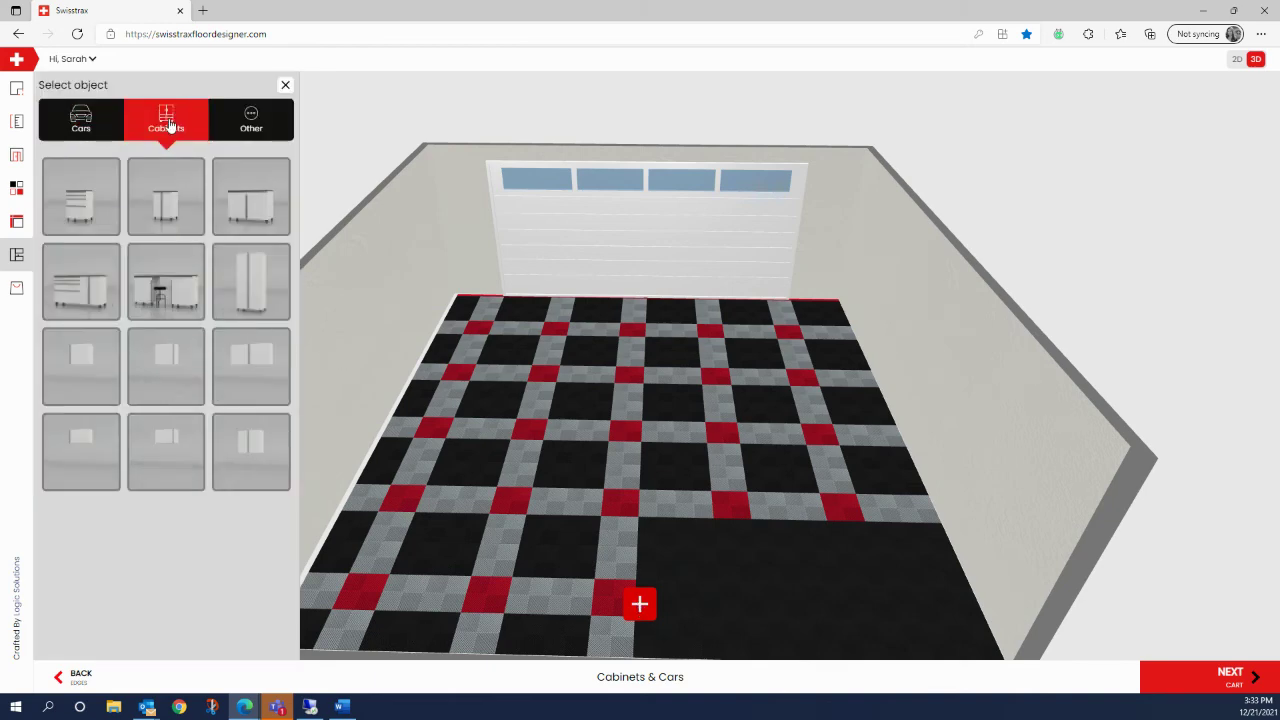
Add a treadmill to the garage and place it on the solid black corner area.
left_click(247, 124)
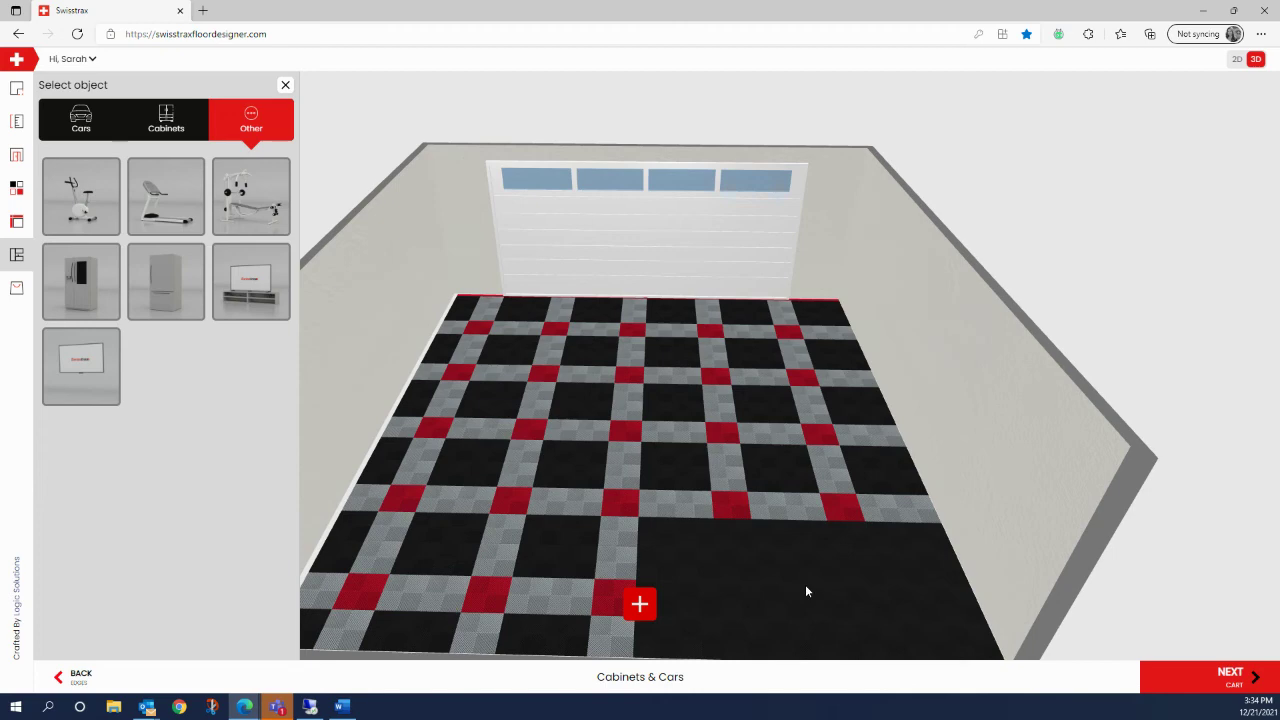
left_click(163, 202)
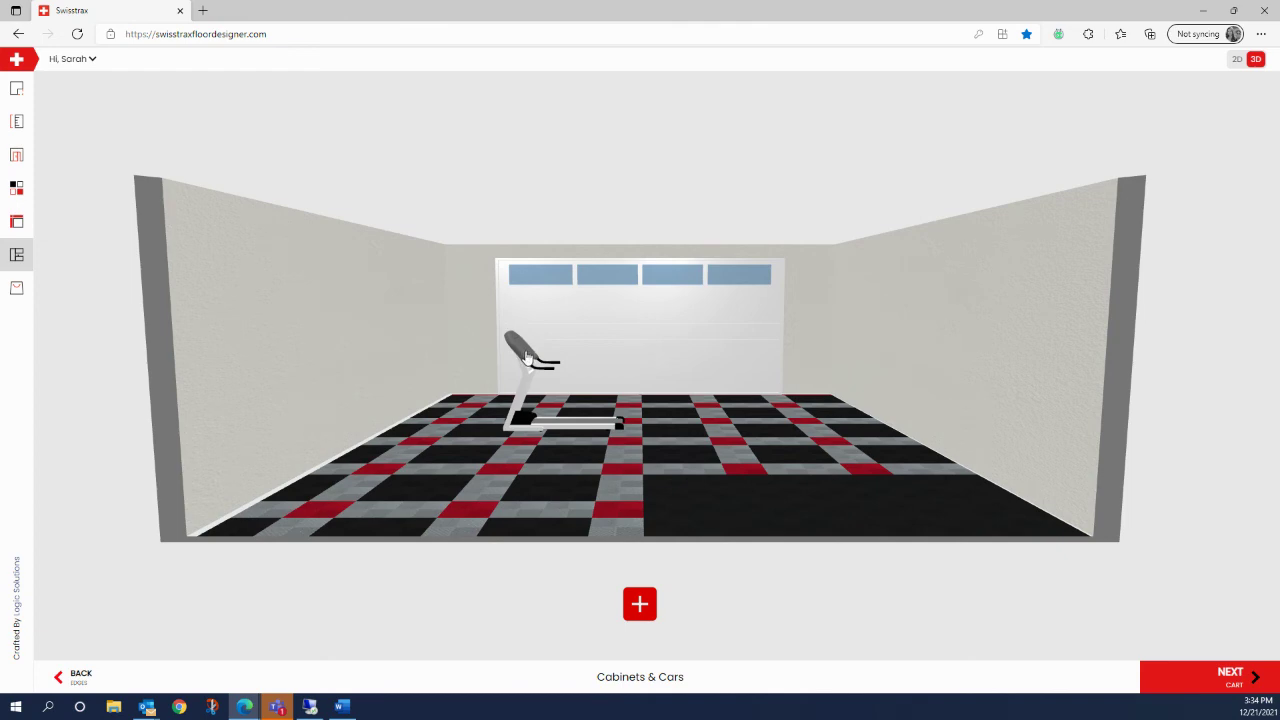
left_click(527, 357)
left_click_drag(527, 357, 611, 368)
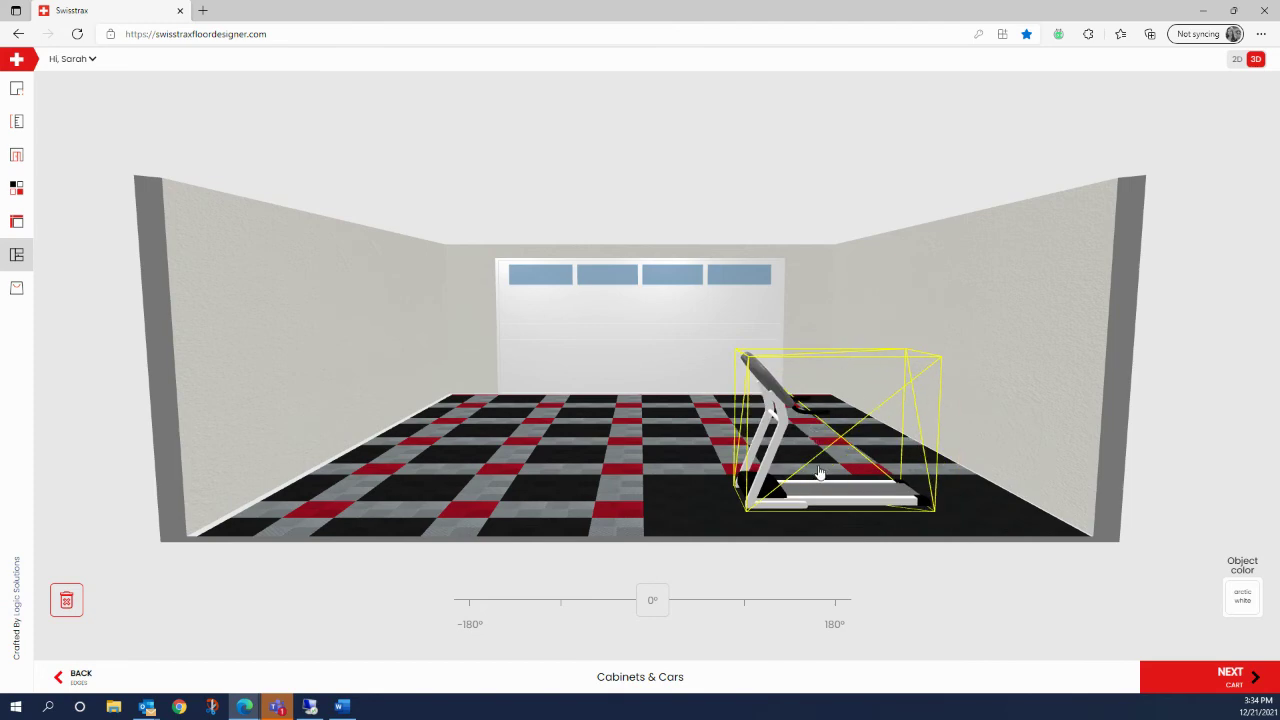
left_click(1057, 319)
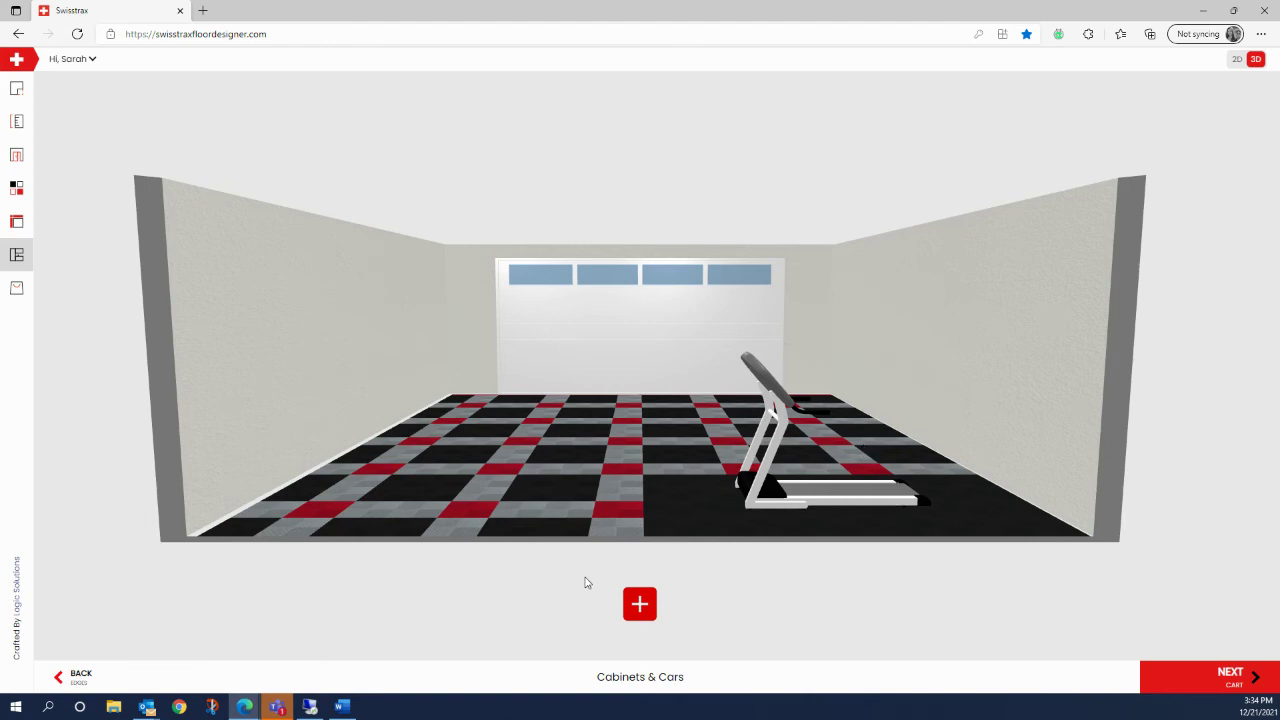
Add the white SUV to the garage and park it on the plaid area beside the treadmill.
left_click(641, 605)
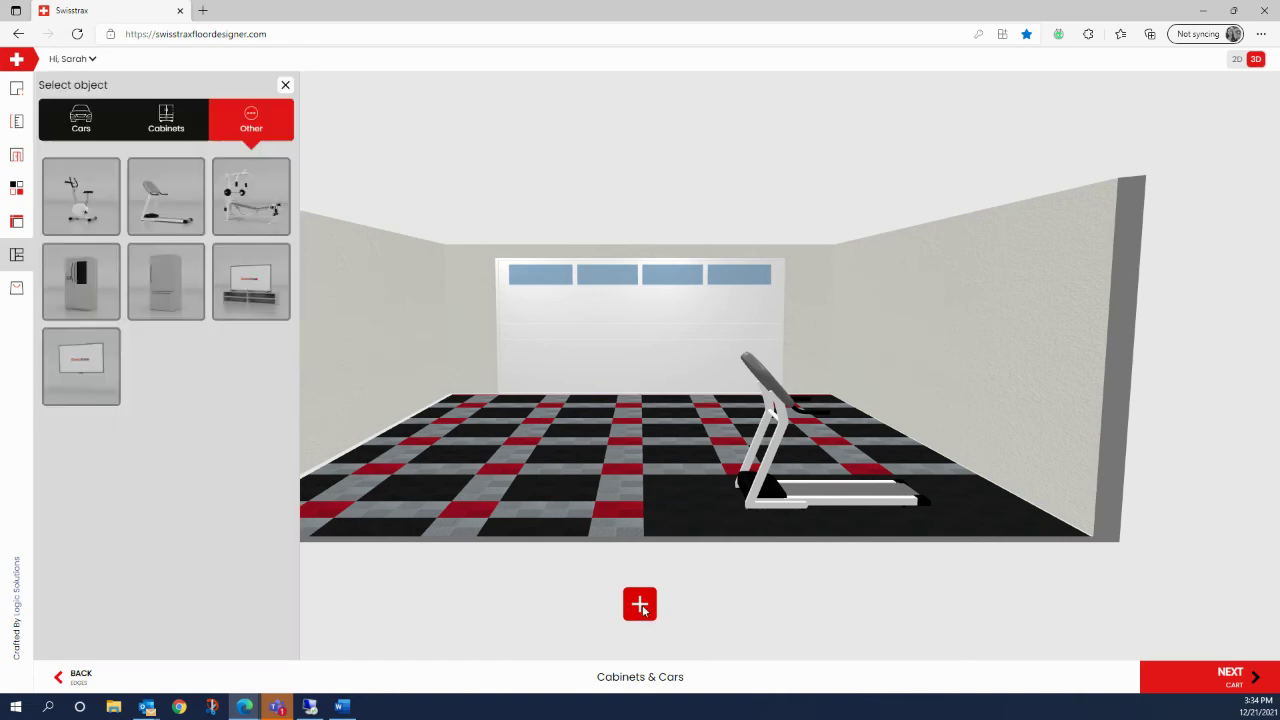
left_click(83, 128)
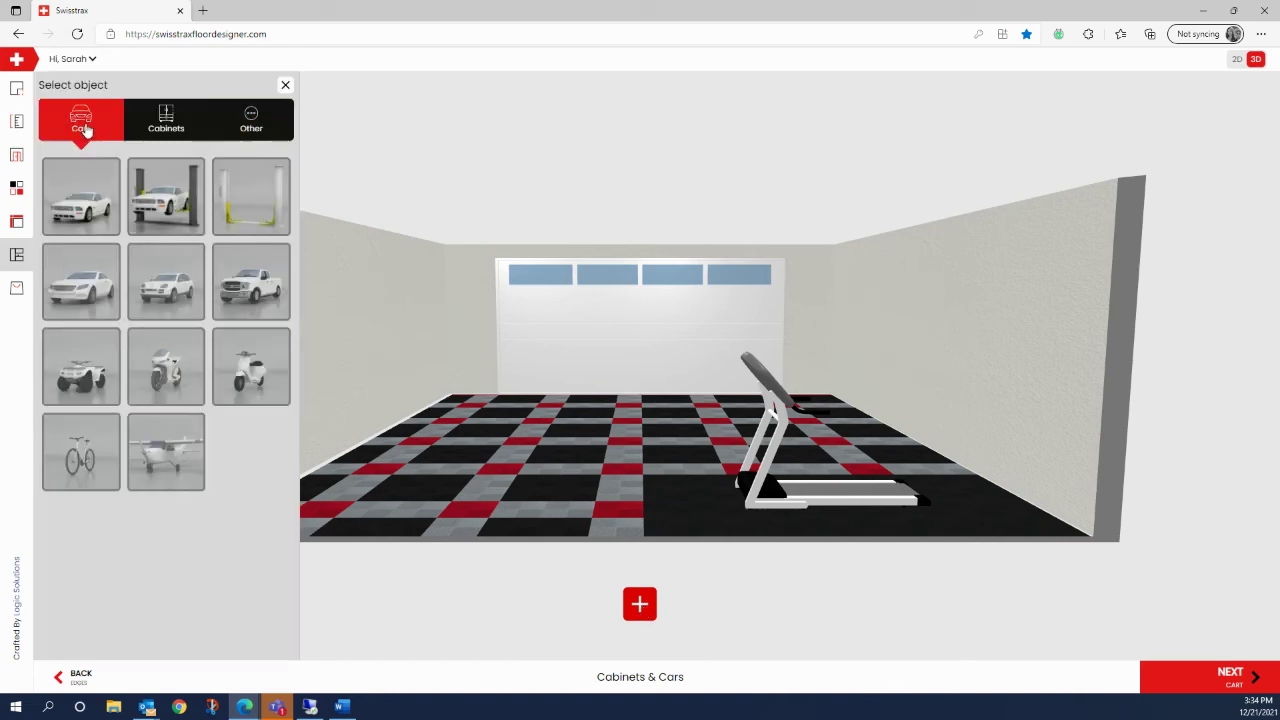
left_click(165, 299)
left_click(550, 383)
left_click_drag(550, 383, 546, 385)
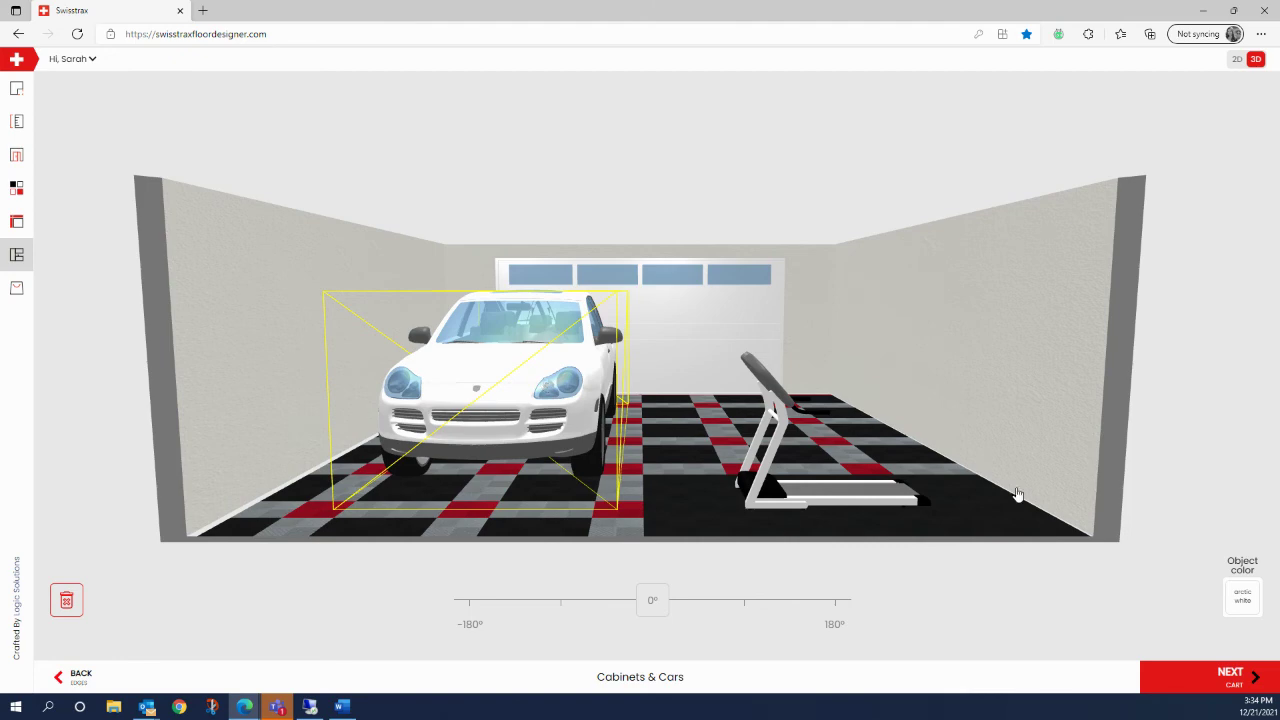
Set the SUV's object colour to jet black and inspect the furnished garage.
left_click(1240, 594)
left_click(1236, 440)
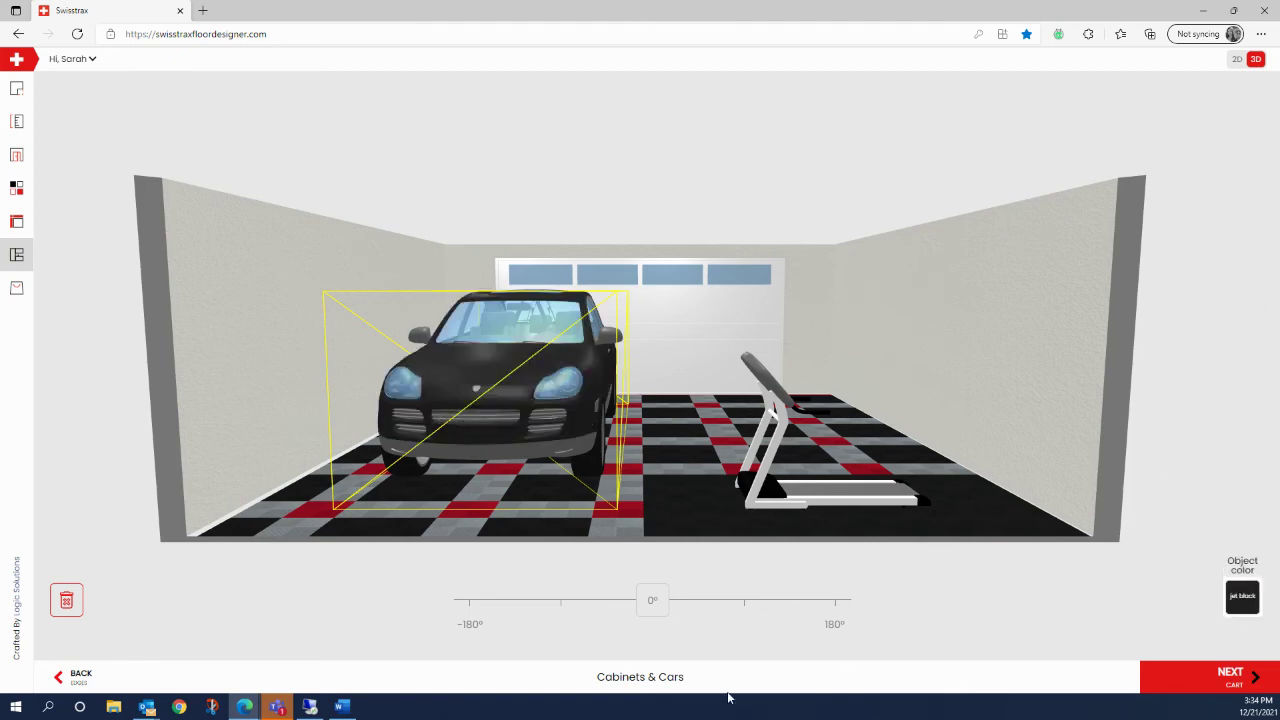
left_click(976, 377)
mouse_move(974, 374)
left_mouse_down()
mouse_move(991, 380)
mouse_move(977, 403)
mouse_move(1009, 401)
mouse_move(1011, 383)
mouse_move(966, 389)
mouse_move(988, 373)
left_mouse_up()
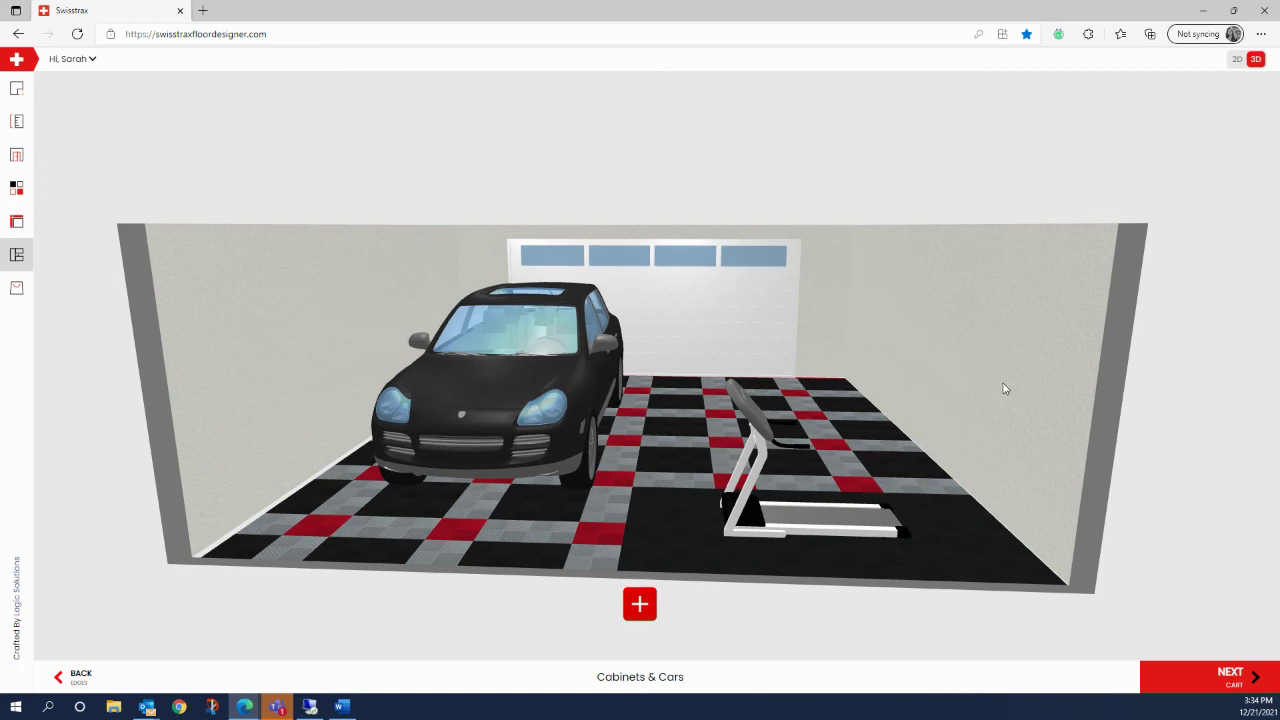
Continue to the cart, generate the design's print PDF with a 0% discount, and open it.
left_click(1208, 684)
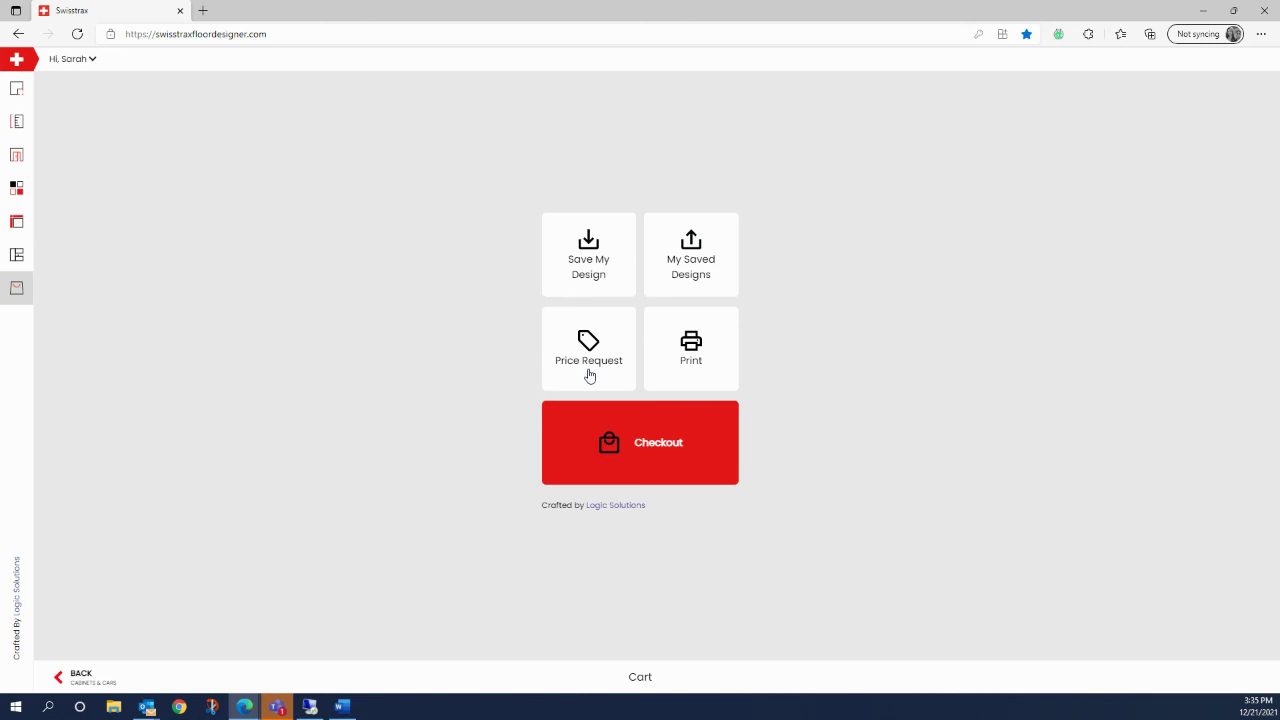
left_click(711, 363)
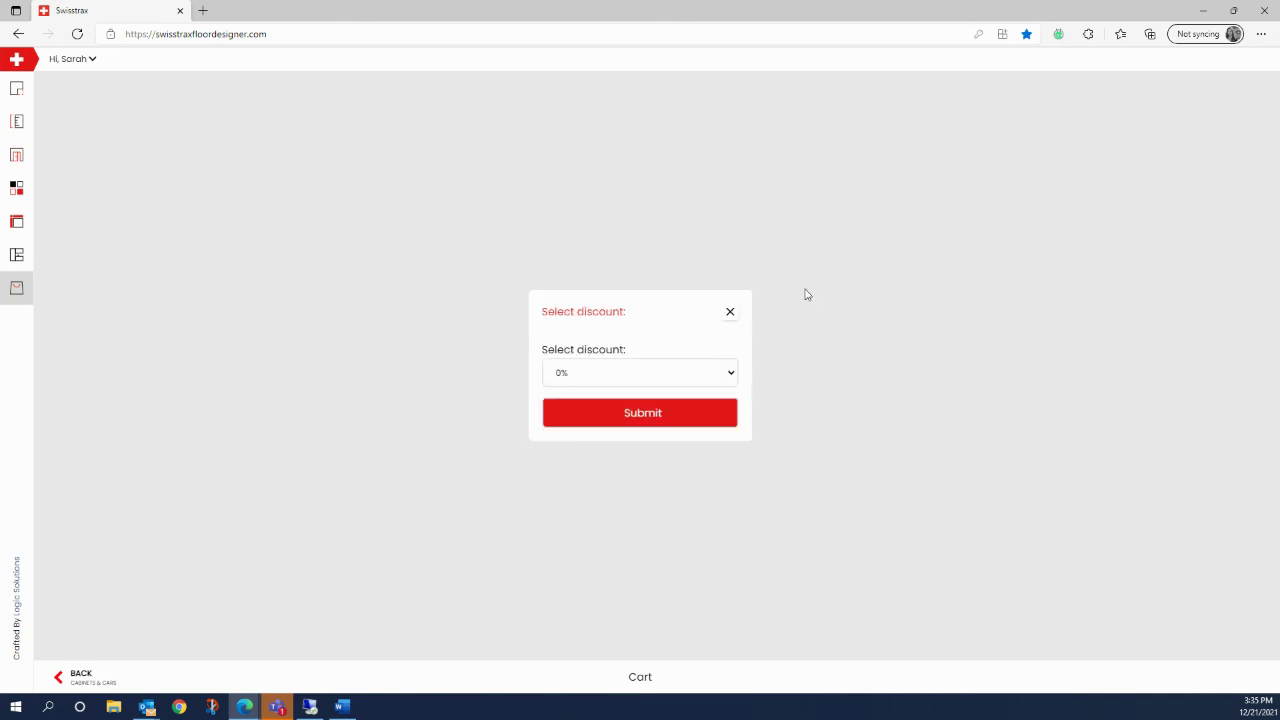
left_click(691, 410)
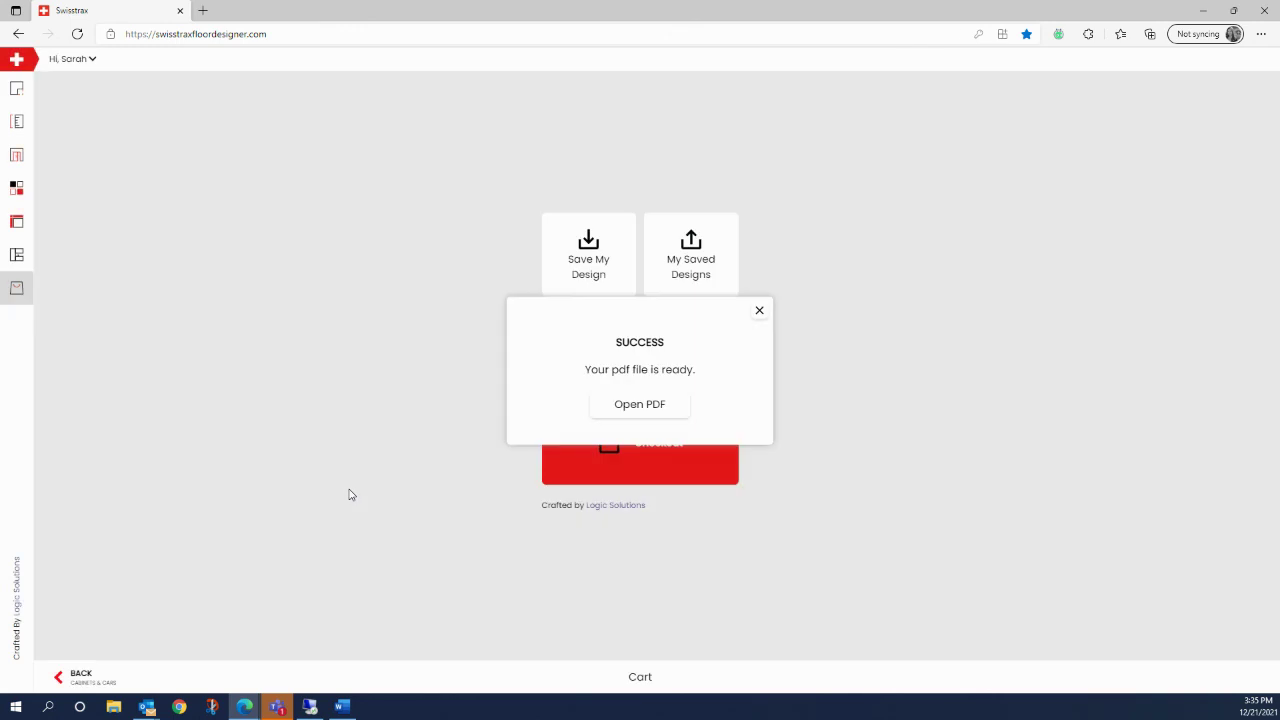
left_click(654, 405)
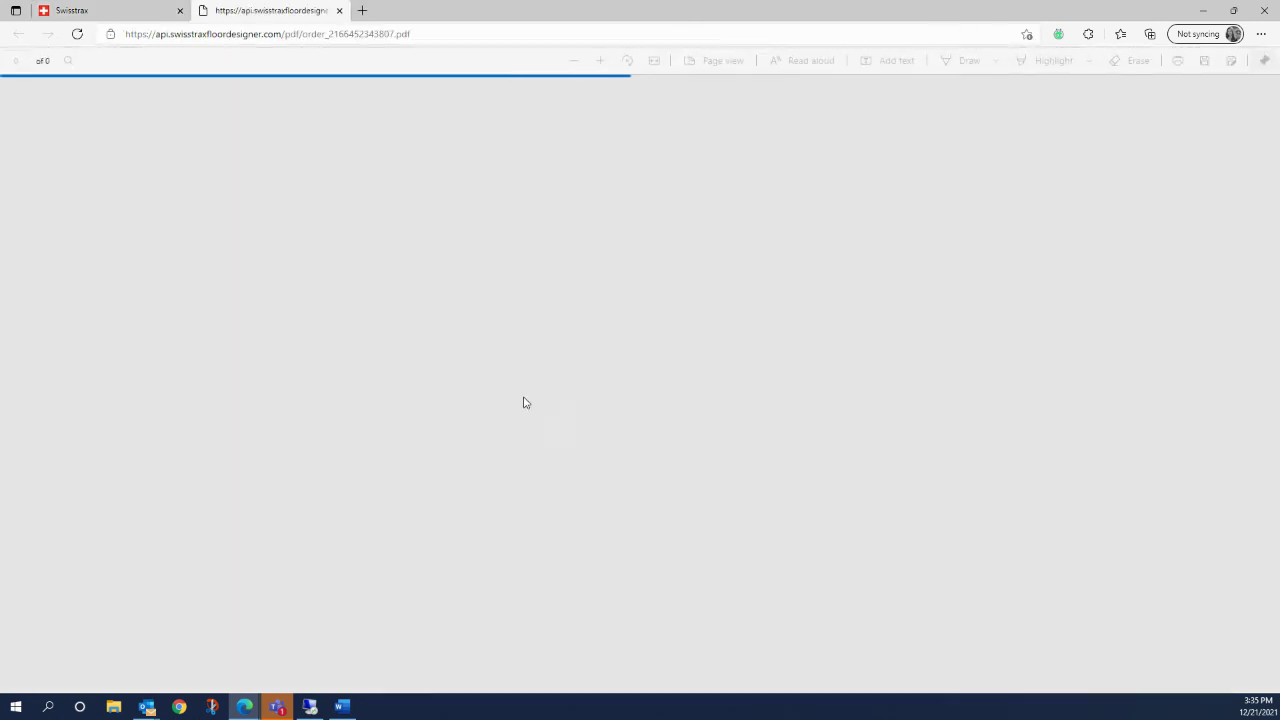
Examine the PDF's product list and its 2D and 3D previews, and return to the designer's cart.
scroll(800, 369, "down", 5)
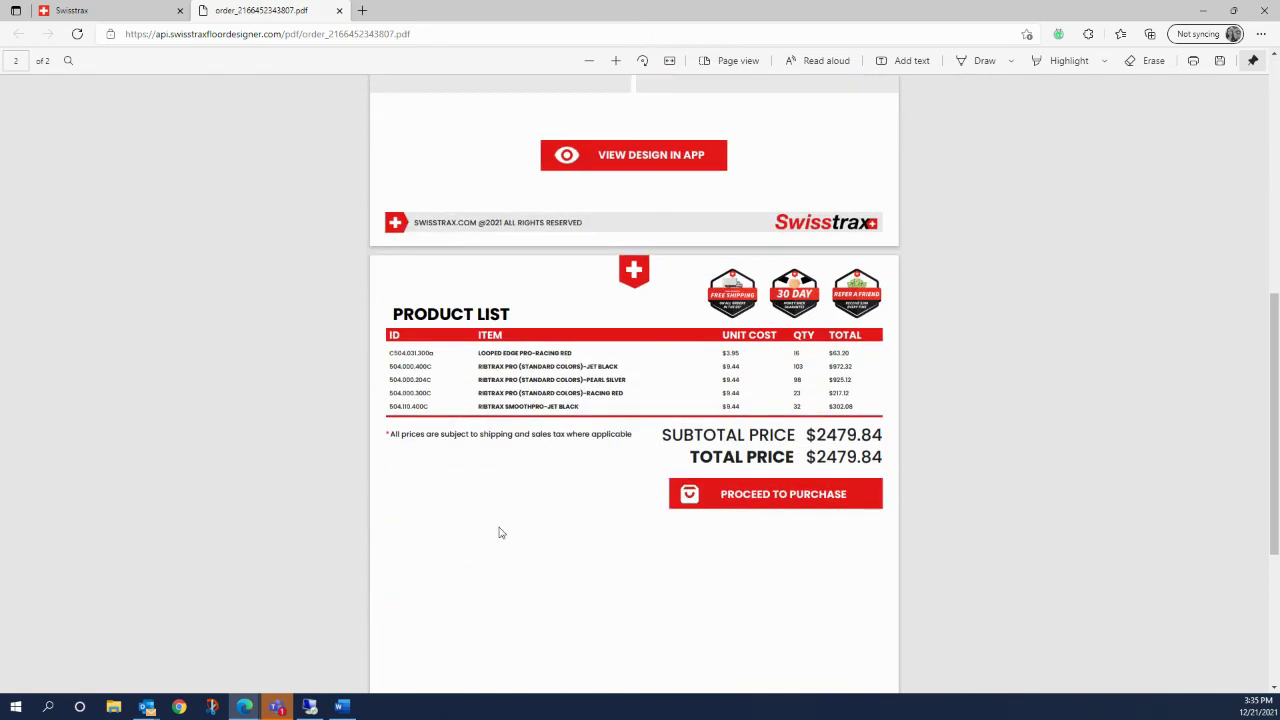
scroll(501, 533, "up", 5)
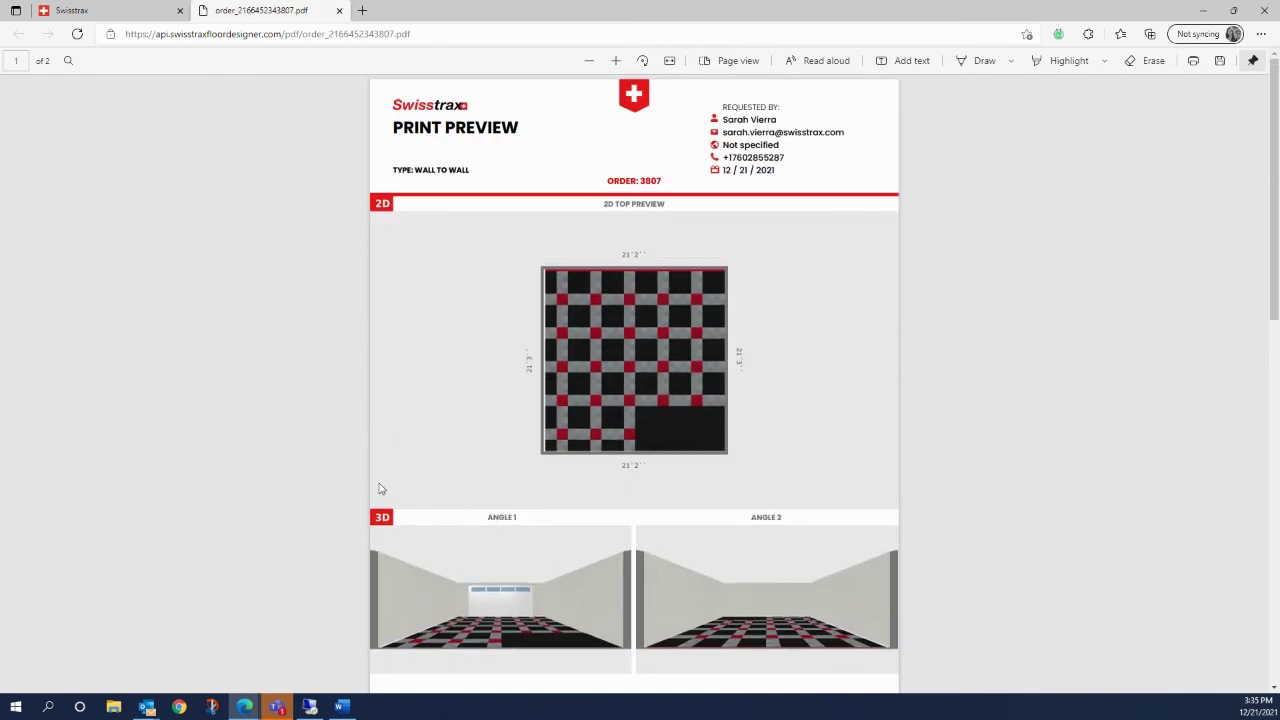
left_click(114, 12)
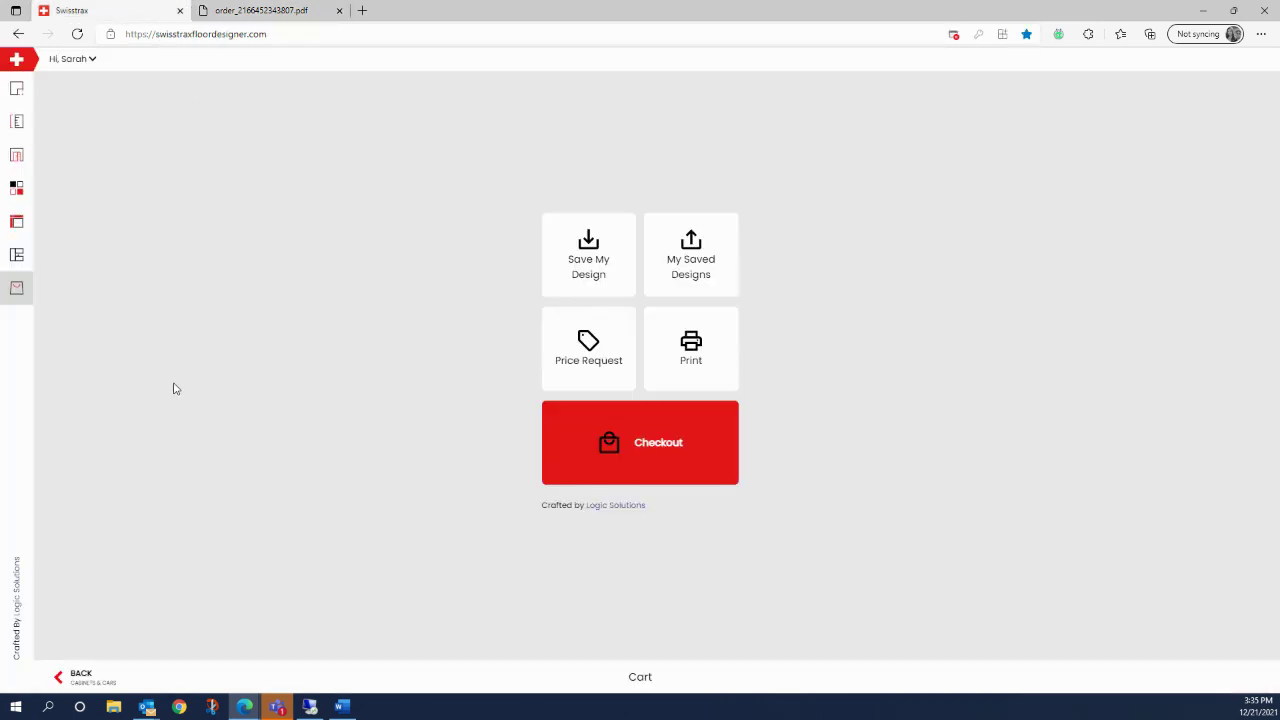